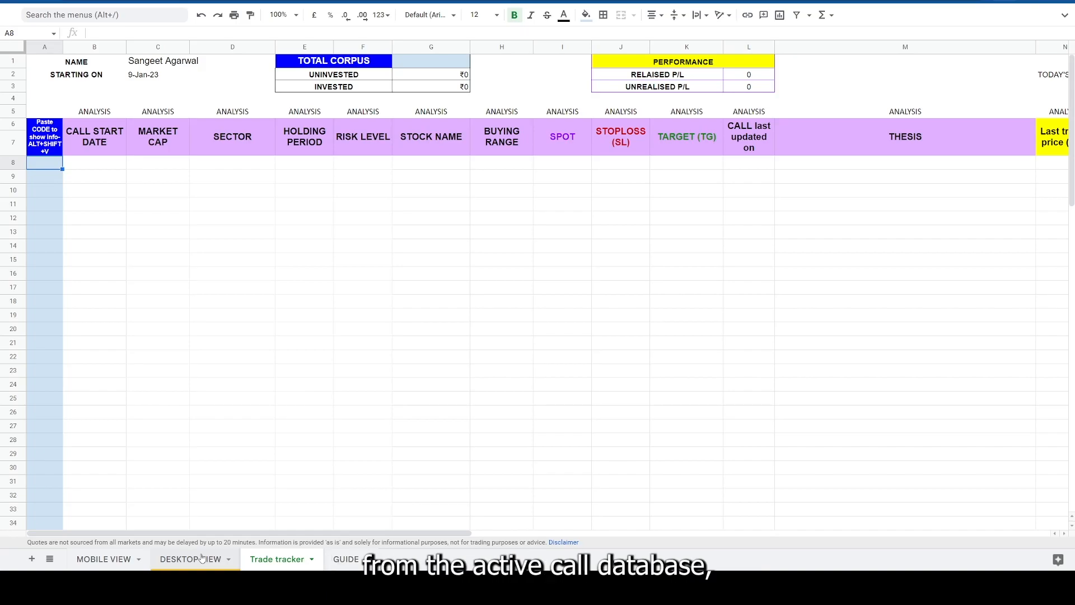
# - Open the DESKTOP VIEW sheet and examine the newest active call's stock name, start date and CODE column
pyautogui.click(193, 559)
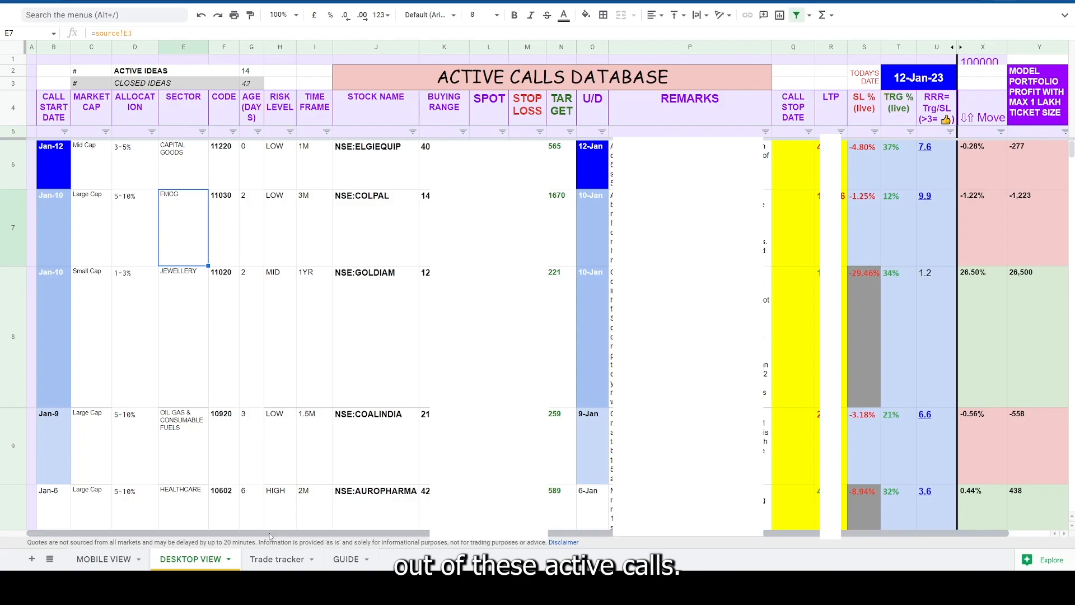
pyautogui.click(227, 174)
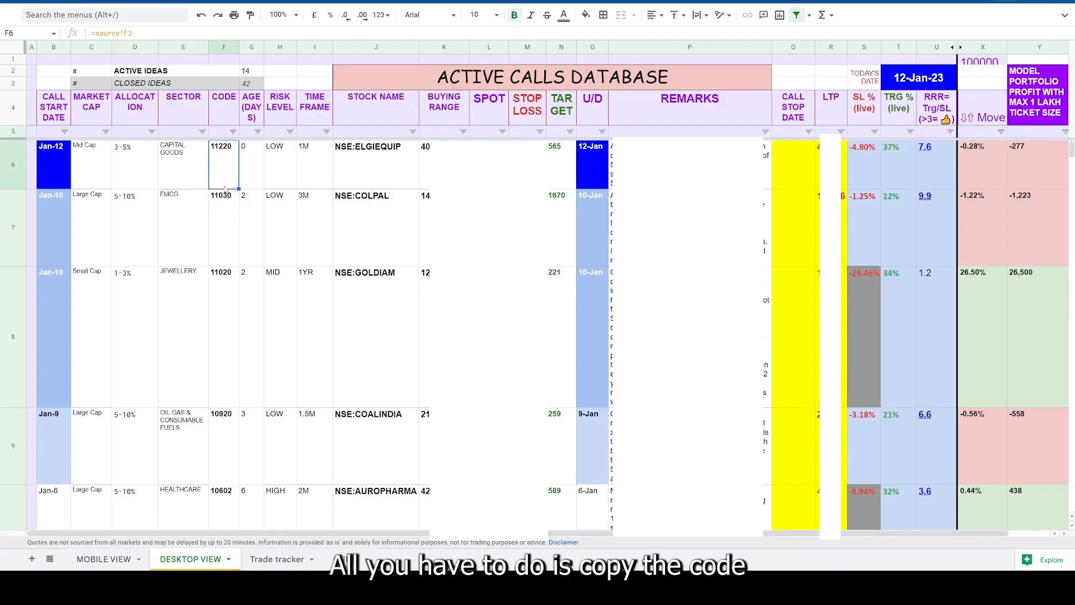
pyautogui.click(225, 231)
pyautogui.click(228, 323)
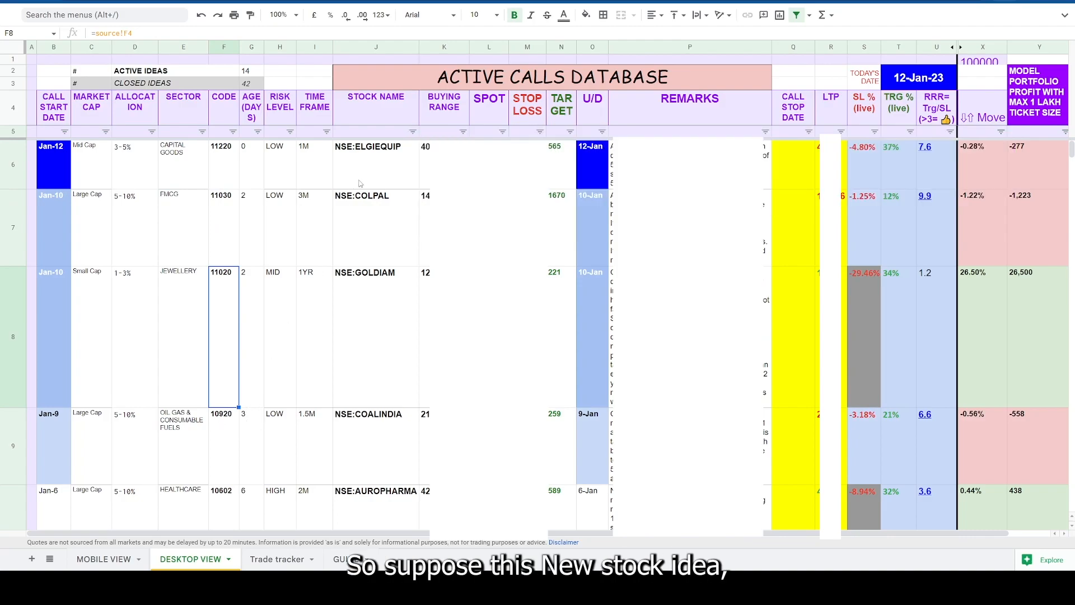
pyautogui.click(19, 161)
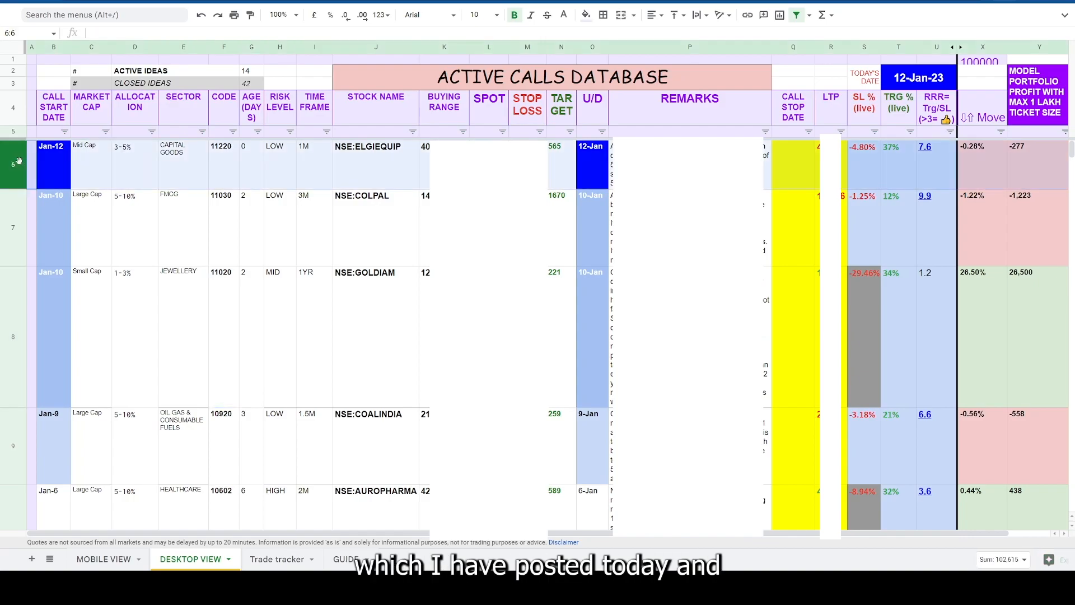
pyautogui.click(400, 150)
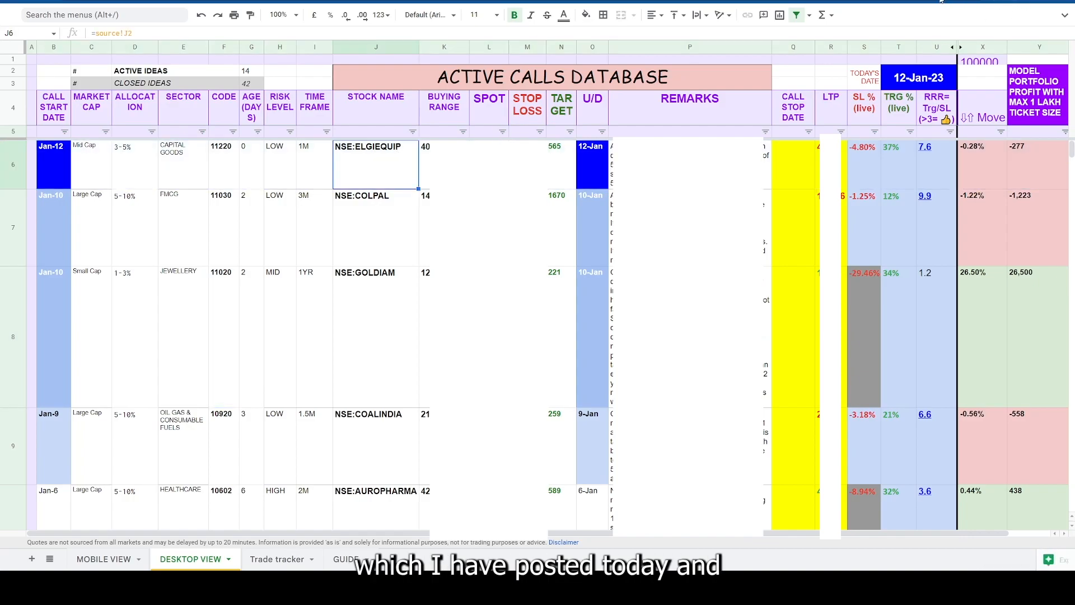
pyautogui.click(928, 13)
pyautogui.click(928, 13)
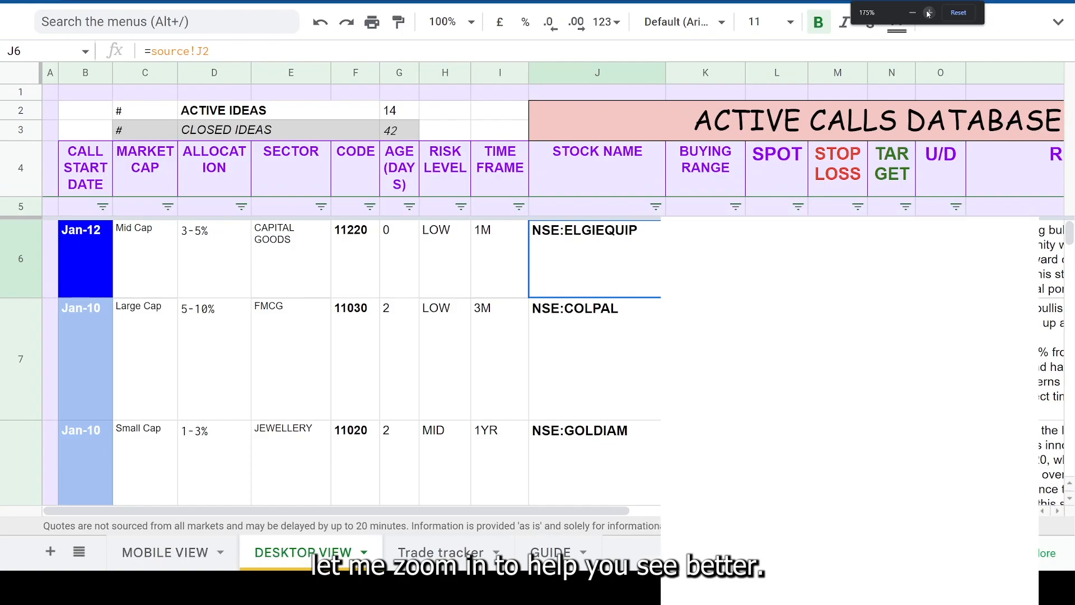
pyautogui.click(928, 13)
pyautogui.click(928, 12)
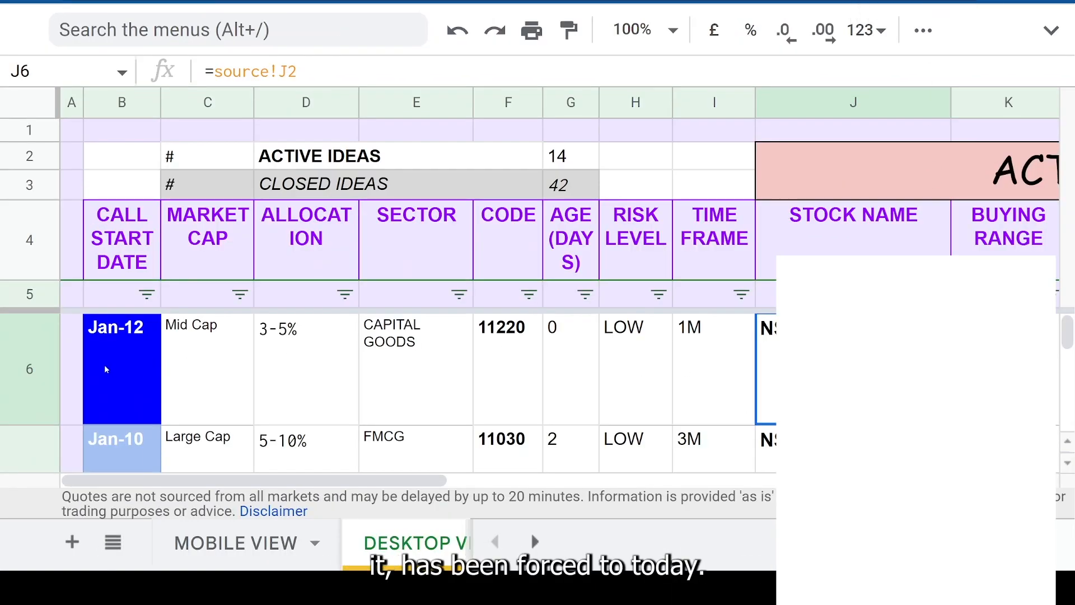
pyautogui.click(118, 358)
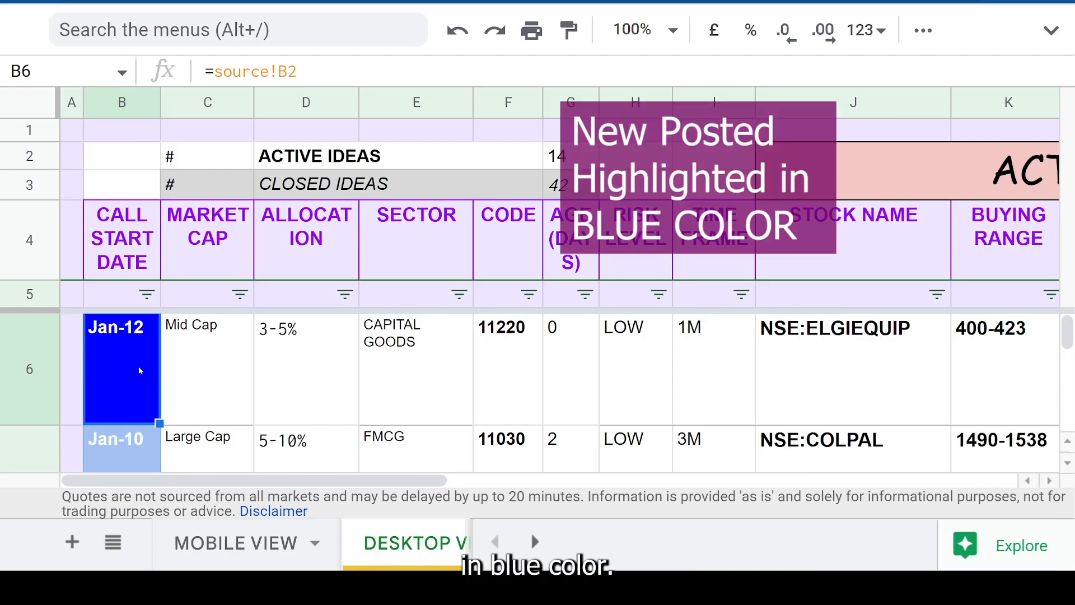
pyautogui.click(515, 227)
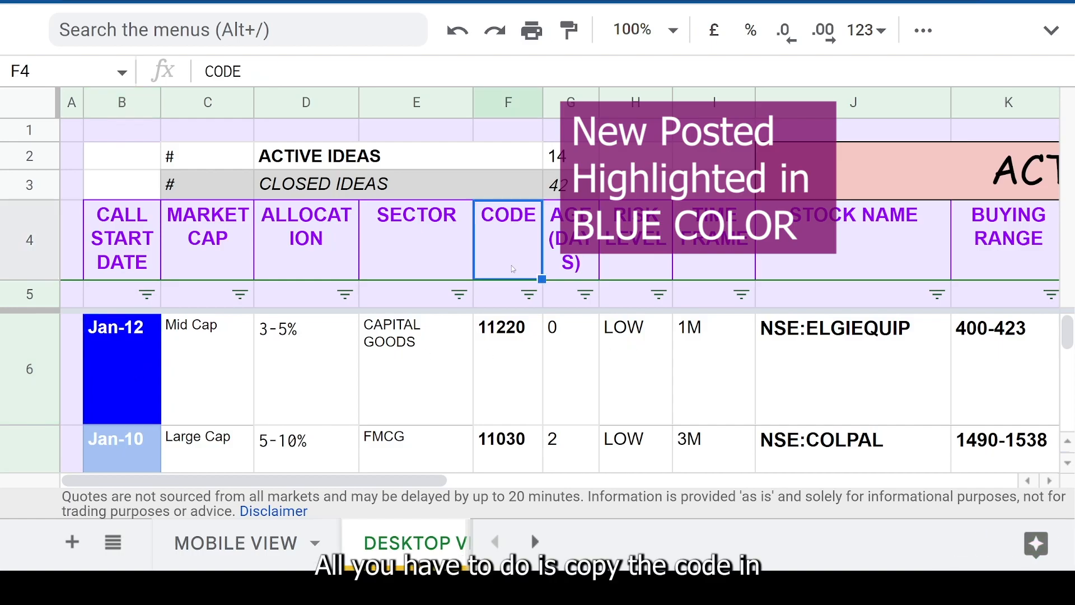
pyautogui.click(511, 108)
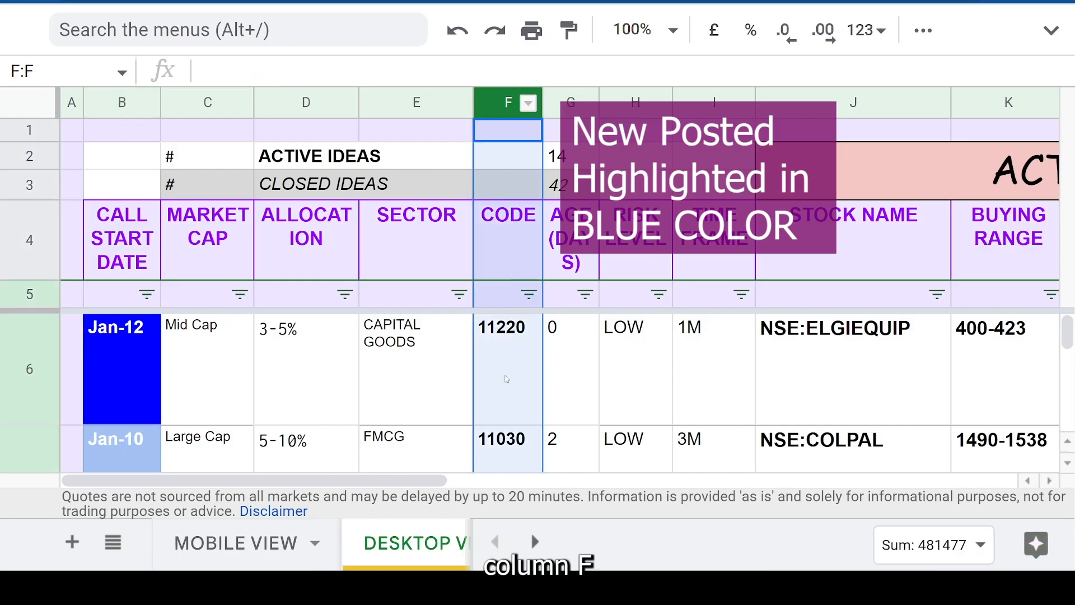
# - Copy the code 11220 of the NSE:ELGIEQUIP call from cell F6
pyautogui.click(506, 378)
pyautogui.hotkey('ctrl', 'c')
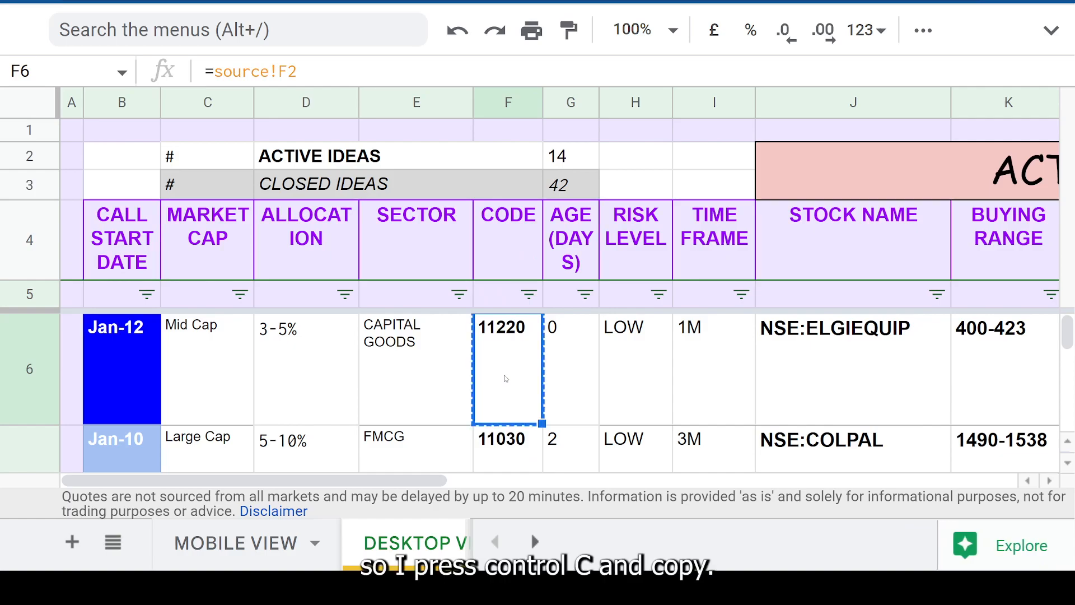
pyautogui.rightClick(511, 364)
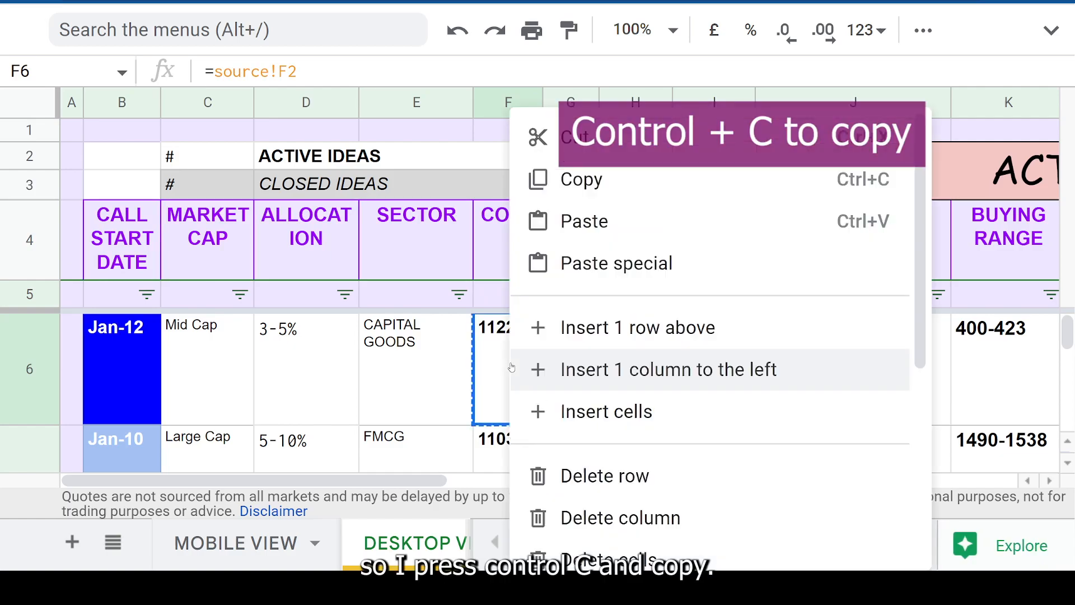
pyautogui.click(599, 191)
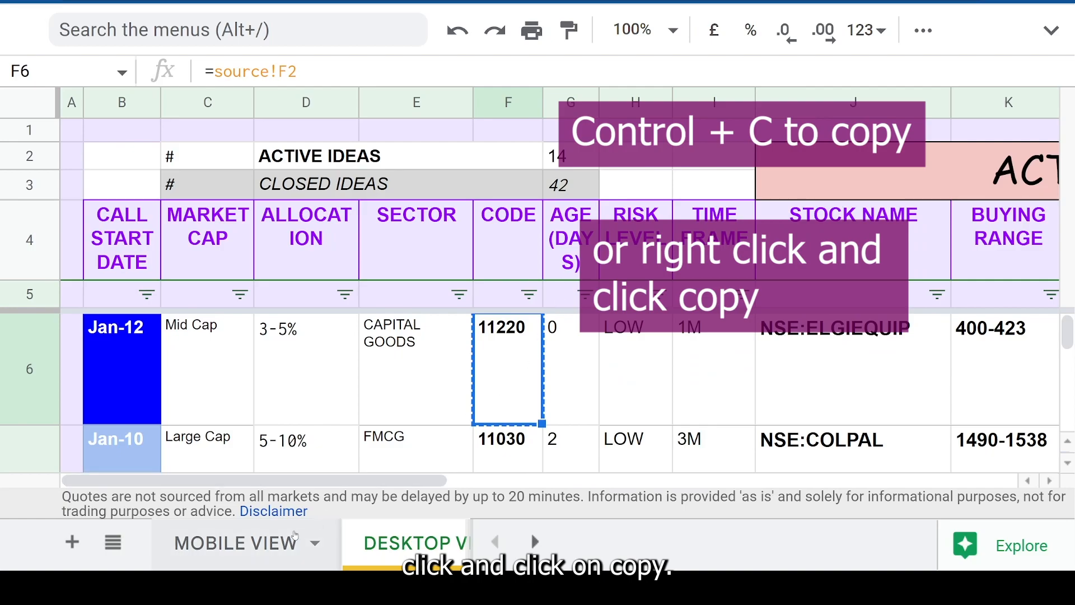
# - Paste the copied code as values only into cell A8 of the Trade tracker sheet
pyautogui.click(535, 542)
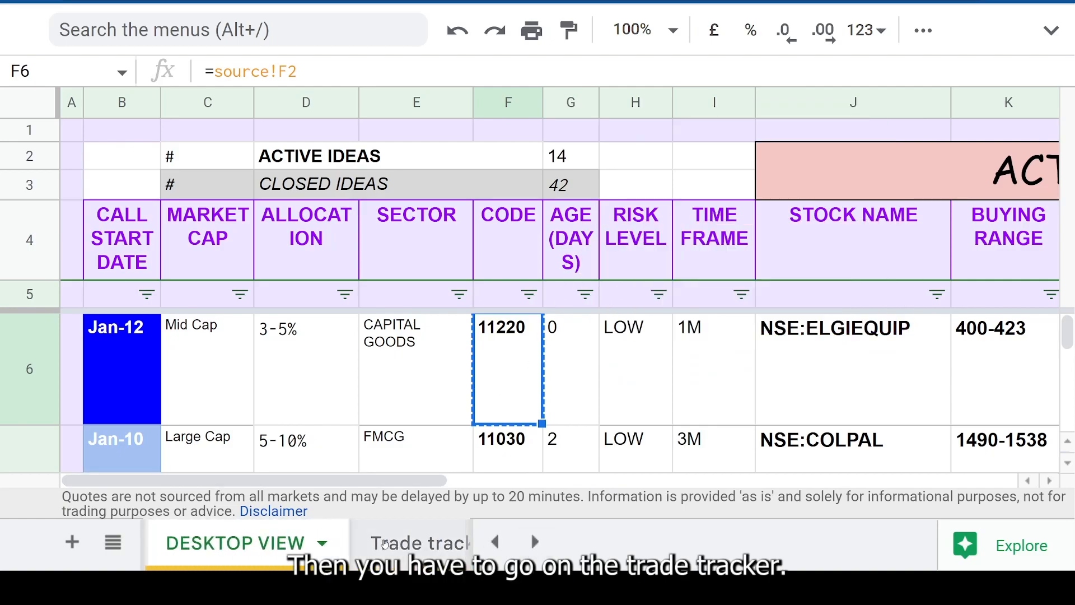
pyautogui.click(388, 541)
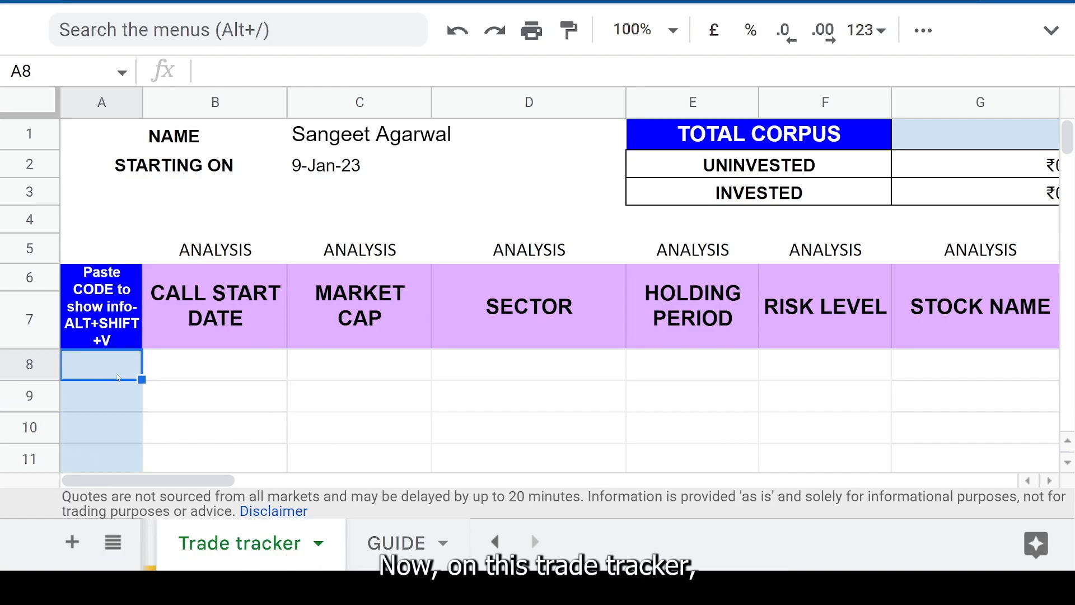
pyautogui.click(108, 364)
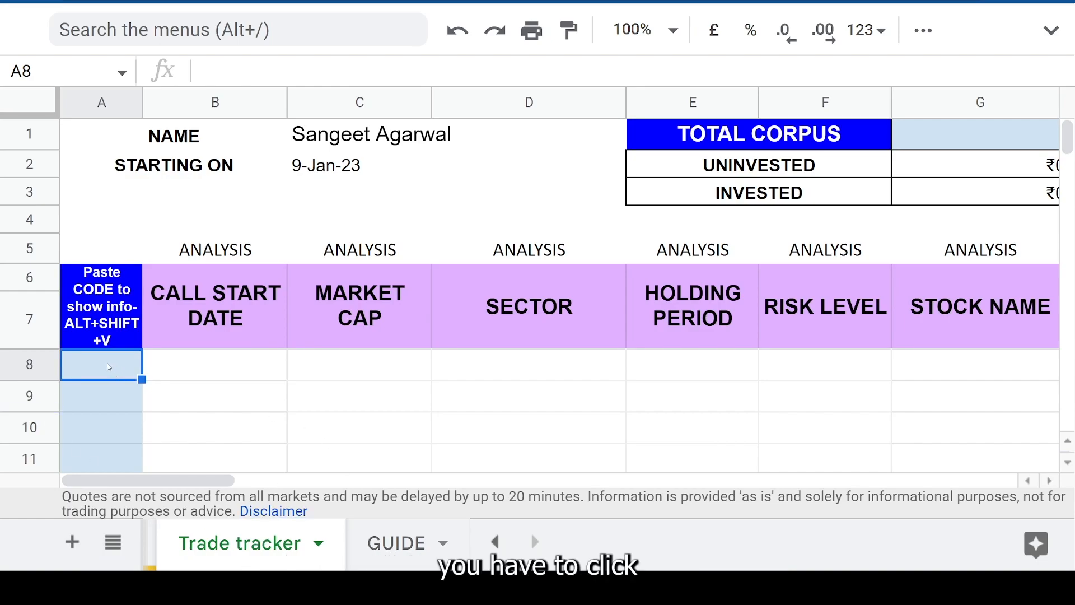
pyautogui.rightClick(110, 367)
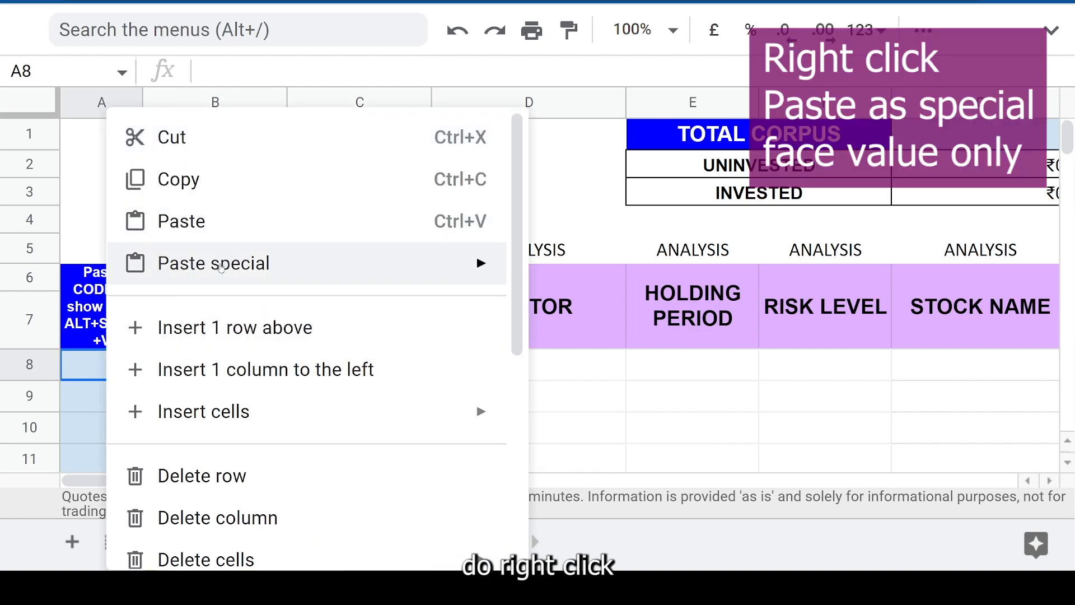
pyautogui.moveTo(222, 271)
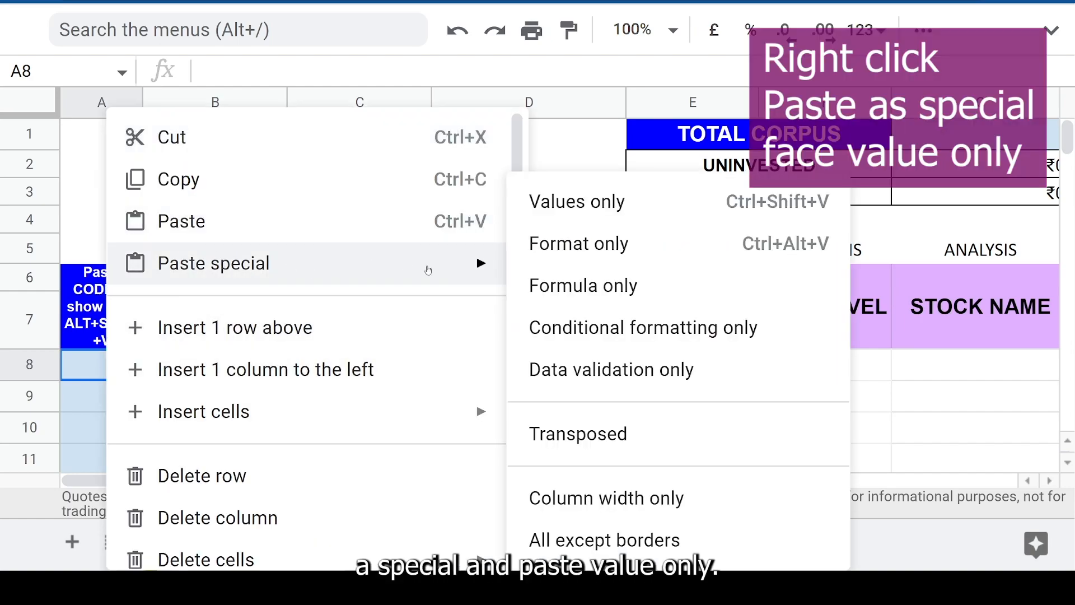
pyautogui.click(601, 218)
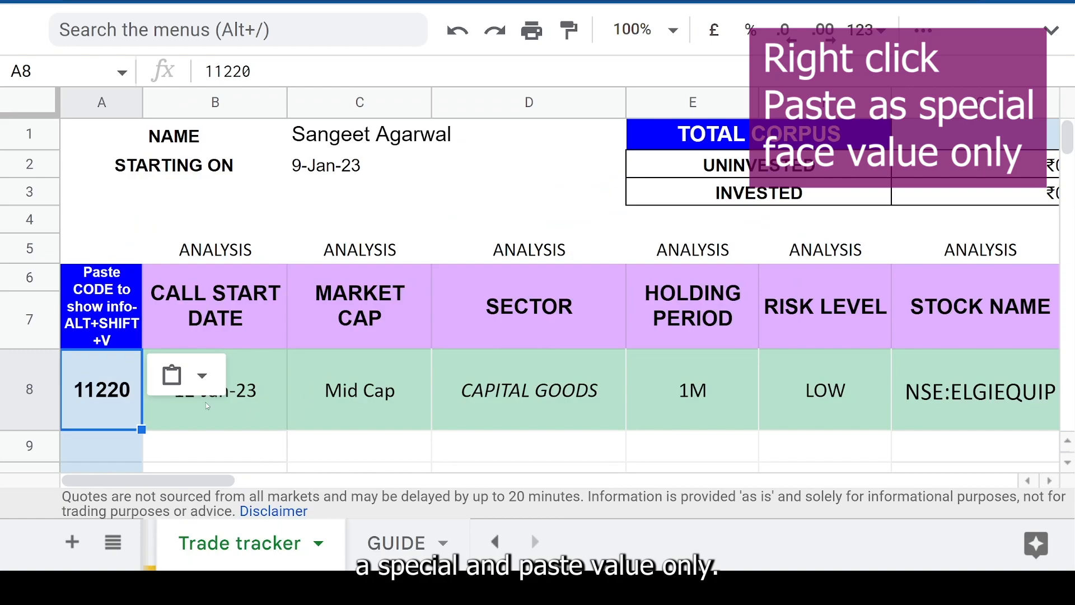
# - Try an ordinary paste of the copied code into cell A9
pyautogui.scroll(-3, 208, 406)
pyautogui.click(107, 229)
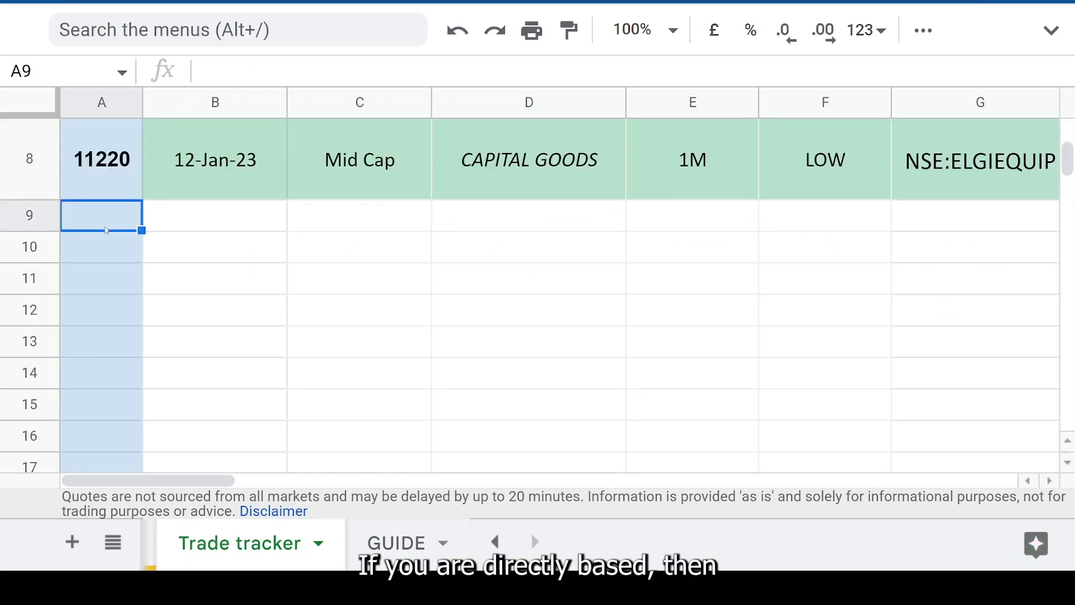
pyautogui.rightClick(107, 230)
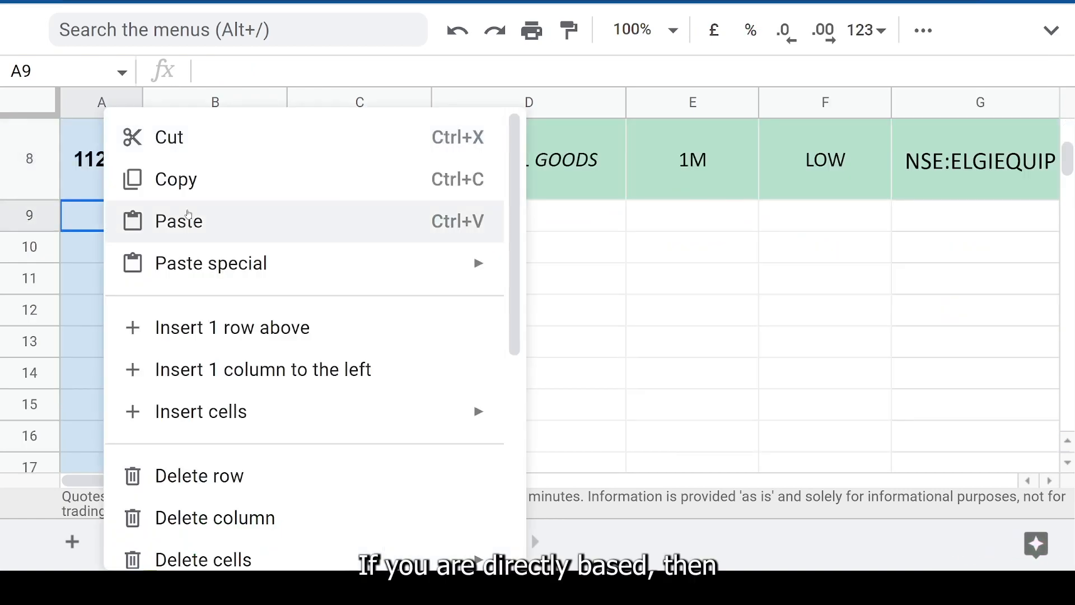
pyautogui.click(203, 230)
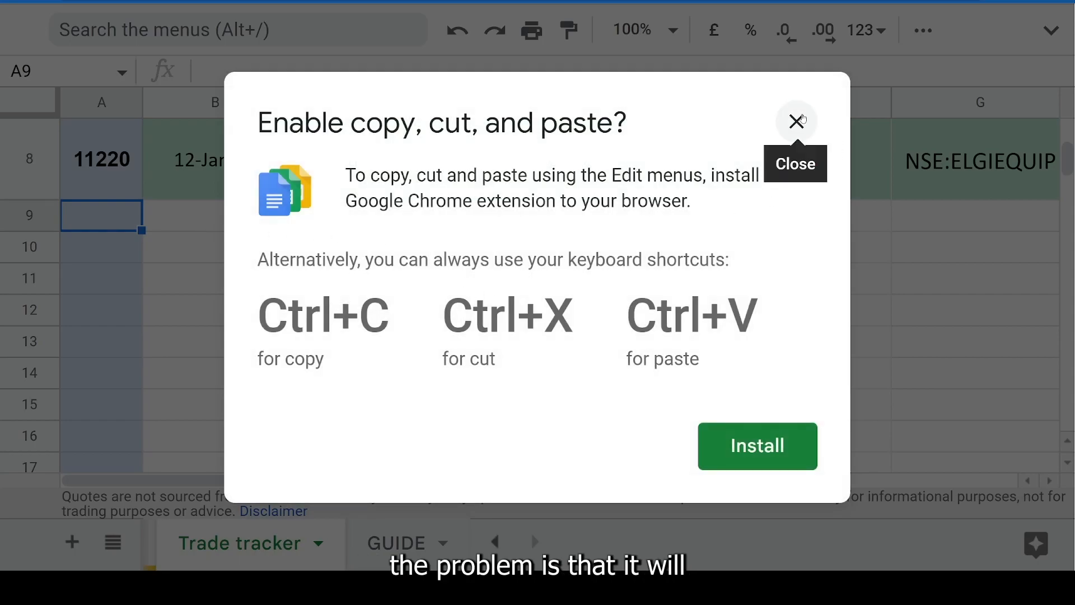
pyautogui.click(798, 122)
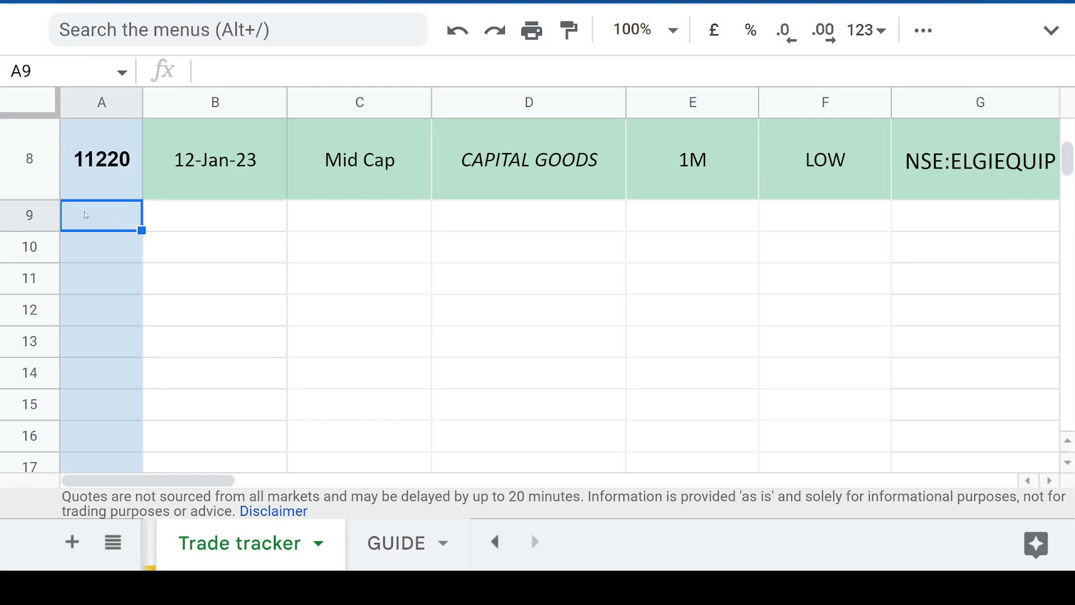
# - Paste the copied code 11220 as values only into cell A9
pyautogui.click(105, 186)
pyautogui.click(104, 216)
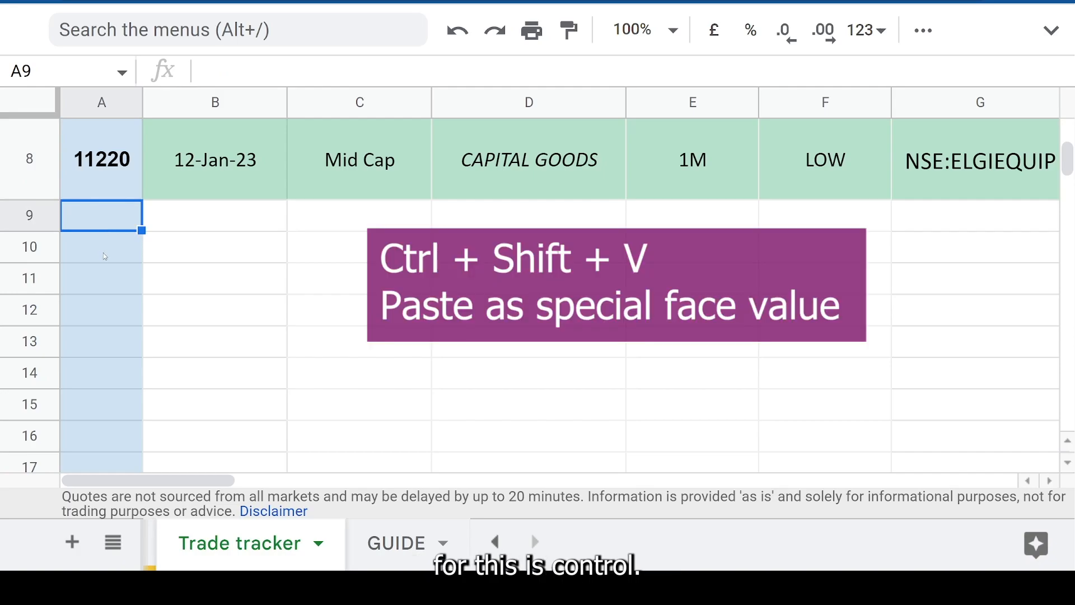
pyautogui.write('11220\t12-Jan-23\tMid Cap\tCAPITAL GOODS\t1M\tLOW\tNSE:ELGIEQUIP')
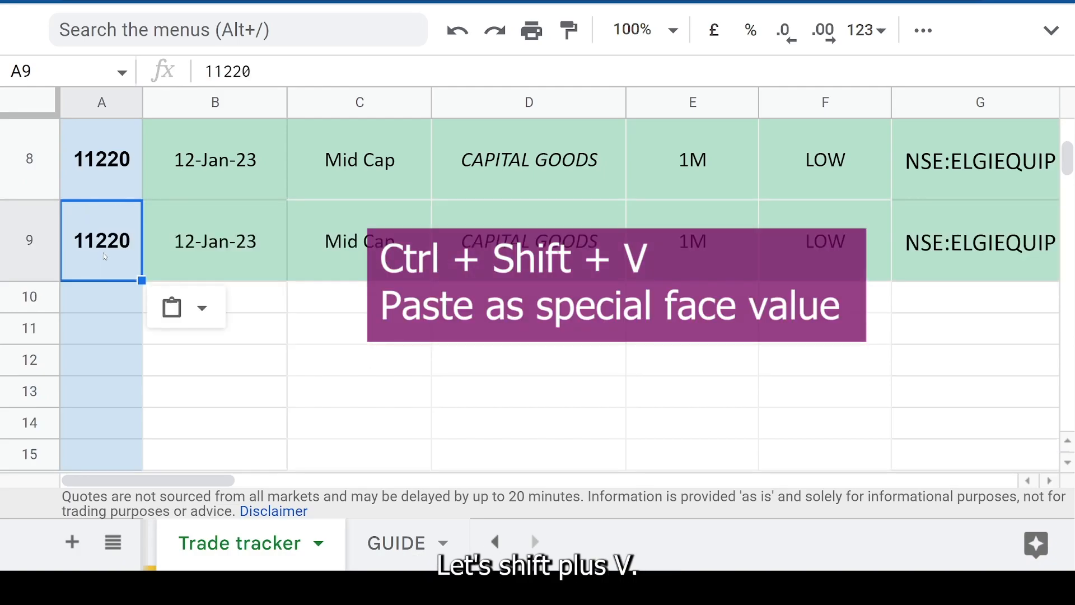
# - Review the paste instruction in column A's header and the analysis details of the two pasted calls
pyautogui.scroll(5, 106, 267)
pyautogui.click(107, 334)
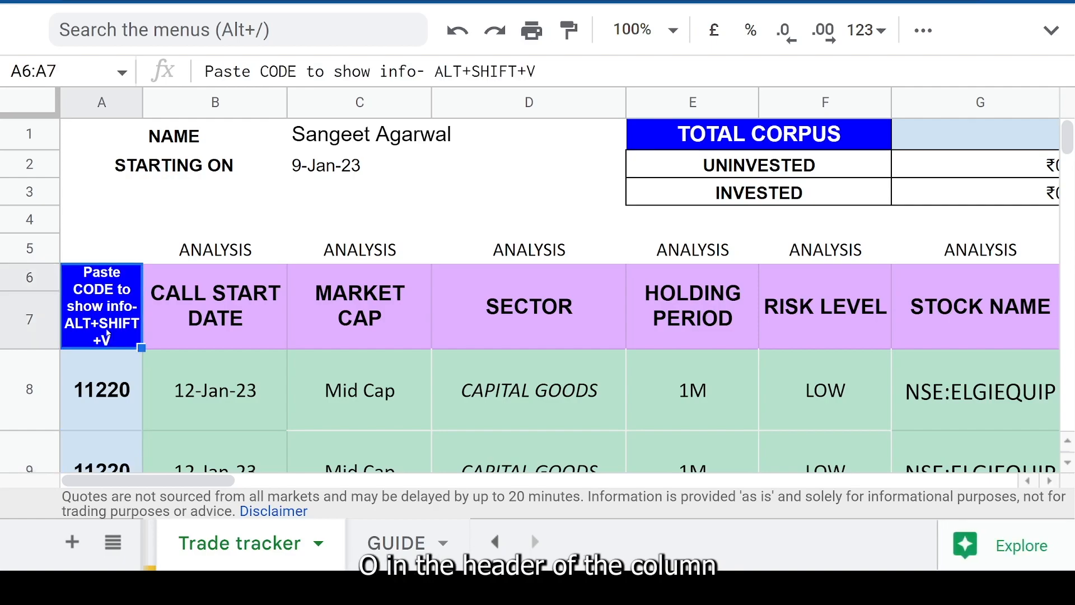
pyautogui.scroll(-3, 107, 334)
pyautogui.scroll(3, 108, 335)
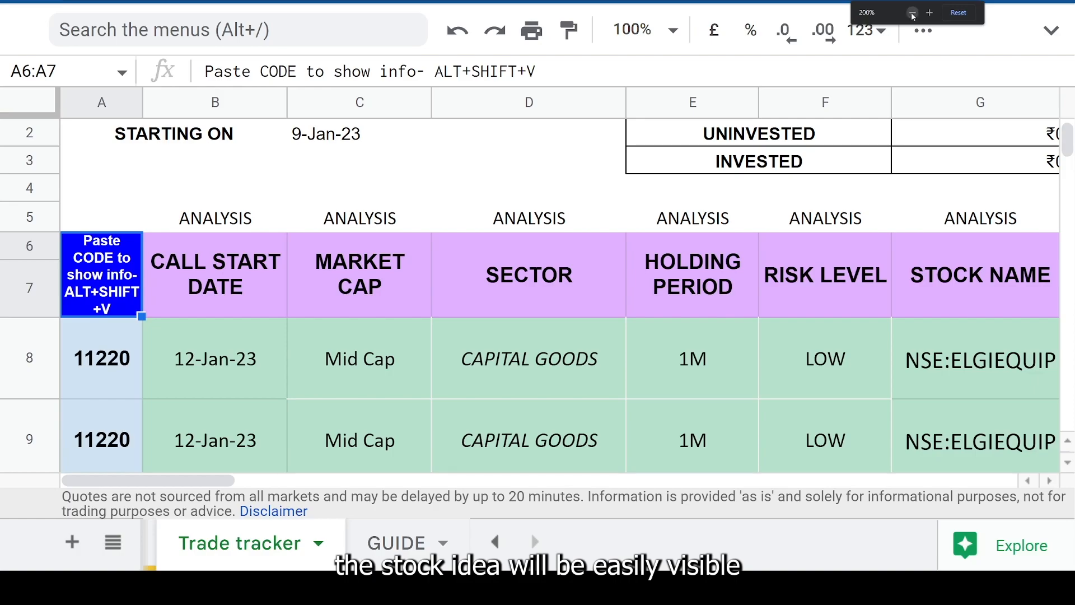
pyautogui.click(913, 14)
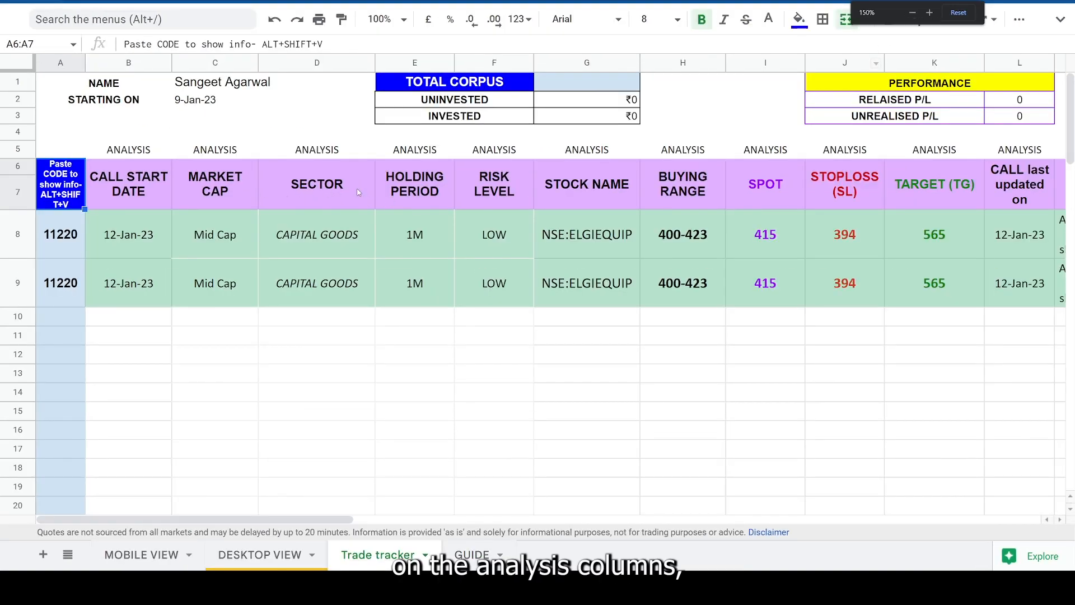
pyautogui.click(130, 291)
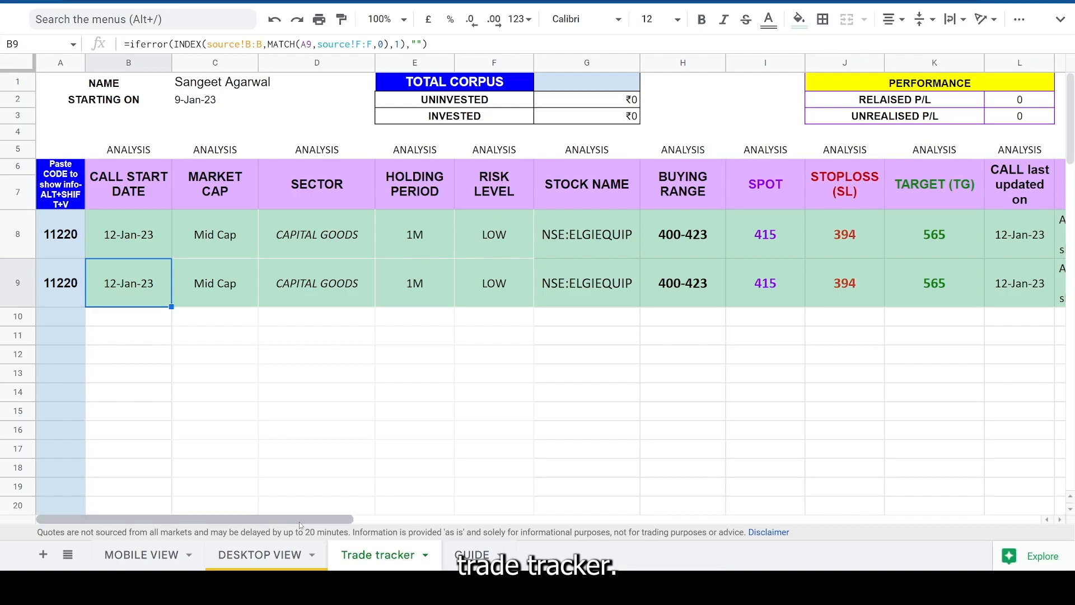
# - Go to the tracker's execution section and check the stock names in rows 8 and 9
pyautogui.moveTo(305, 519); pyautogui.dragTo(921, 482)
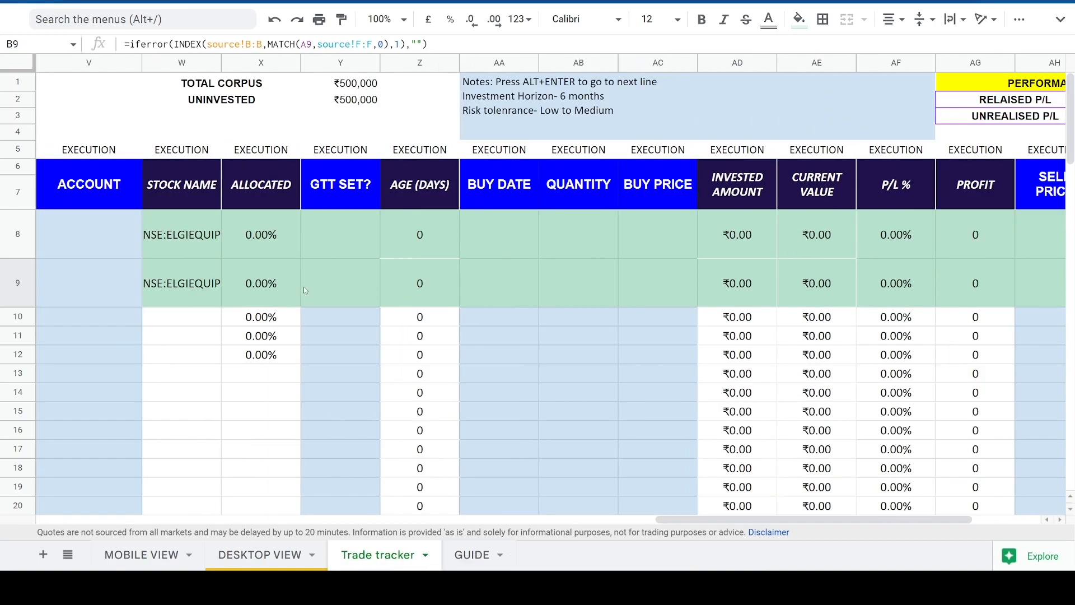
pyautogui.click(195, 244)
pyautogui.click(196, 267)
pyautogui.click(200, 218)
pyautogui.click(209, 297)
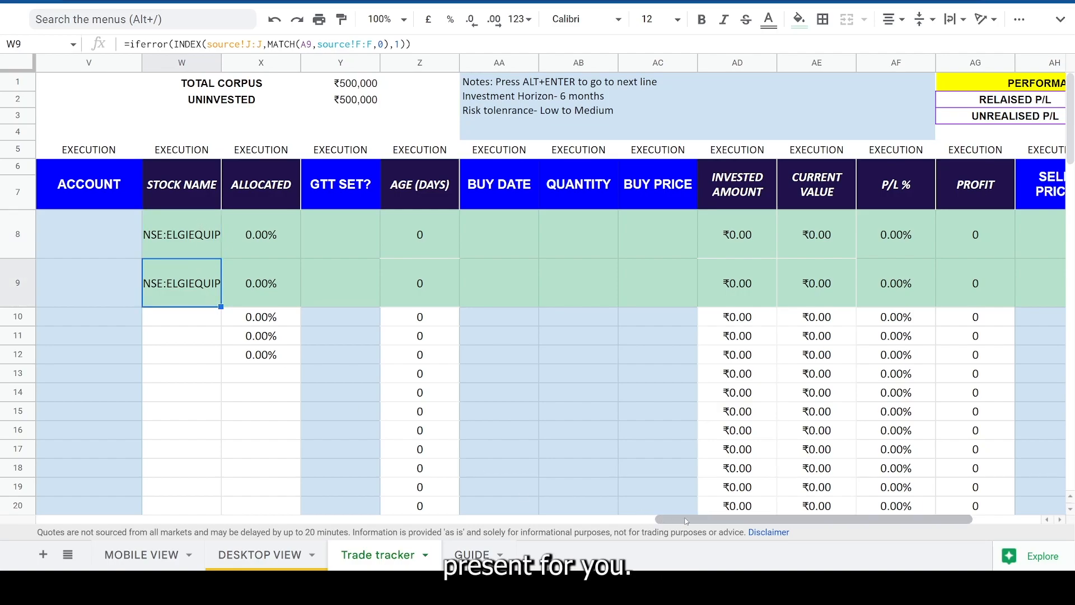
# - Examine the buy date, quantity and buy price cells for both stock rows in the execution section
pyautogui.moveTo(522, 224); pyautogui.dragTo(532, 276)
pyautogui.moveTo(587, 241); pyautogui.dragTo(595, 274)
pyautogui.click(665, 238)
pyautogui.moveTo(665, 238); pyautogui.dragTo(672, 303)
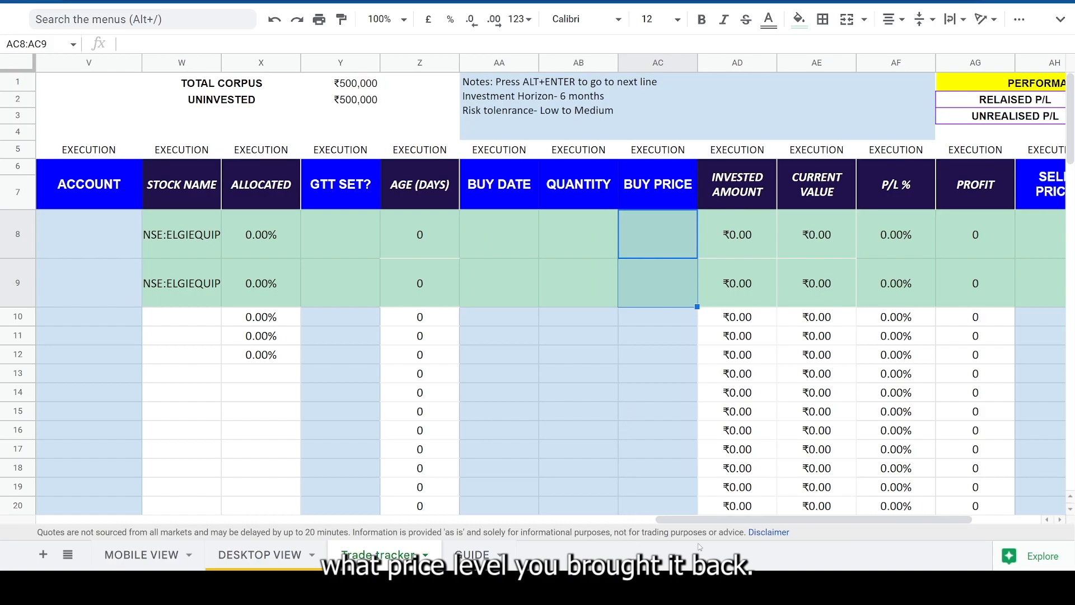
pyautogui.click(554, 239)
pyautogui.click(635, 237)
pyautogui.click(646, 288)
pyautogui.click(609, 288)
pyautogui.click(552, 237)
# - Enter today's date, 12-Jan-2023, as the buy date in cell AA8
pyautogui.click(523, 235)
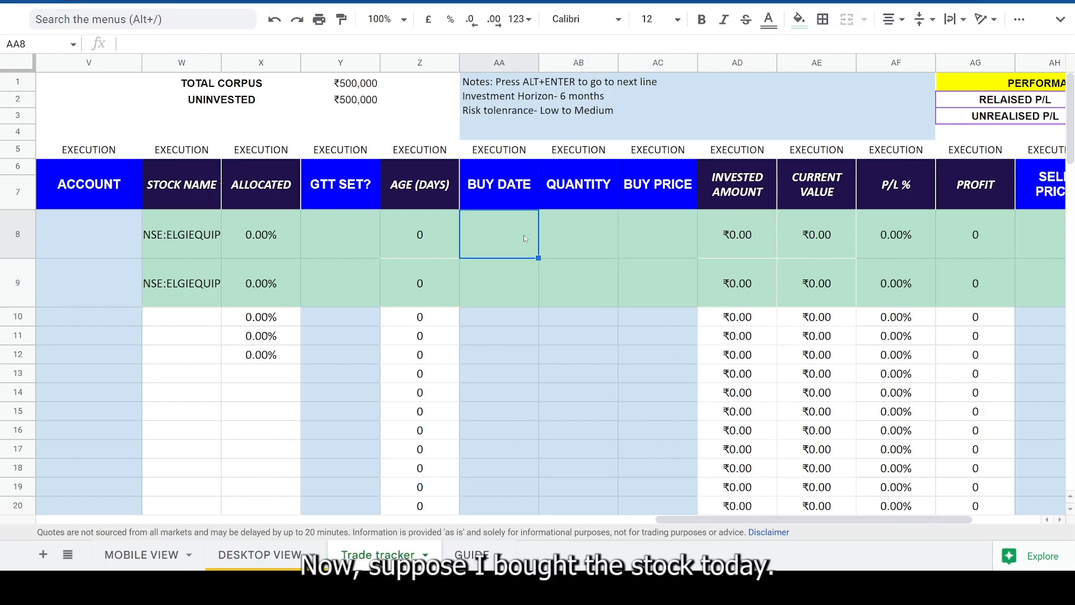
pyautogui.hotkey('ctrl', ';')
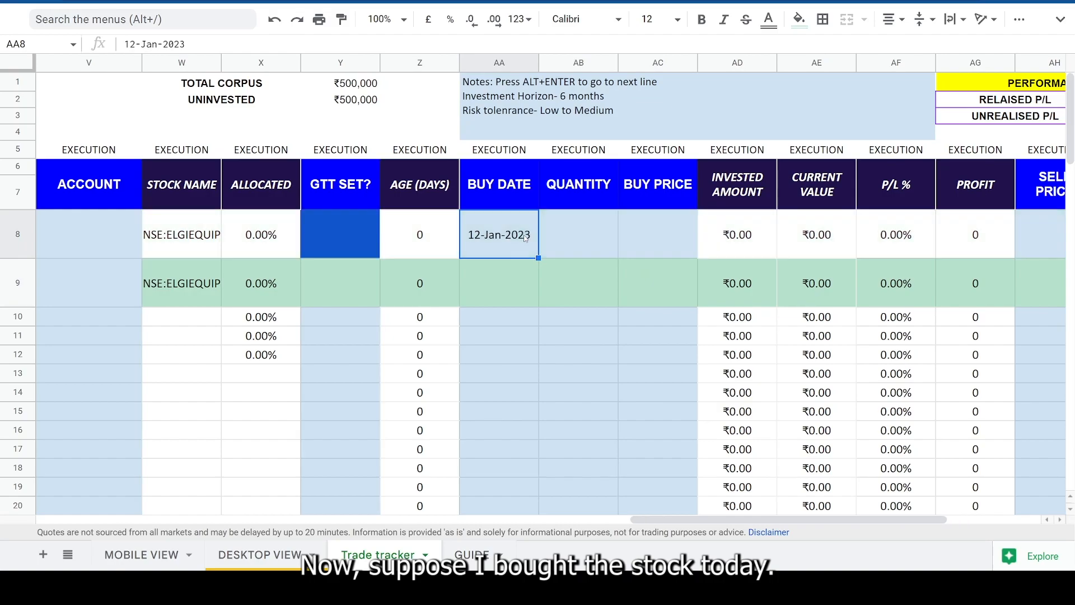
pyautogui.press('Down')
pyautogui.click(520, 226)
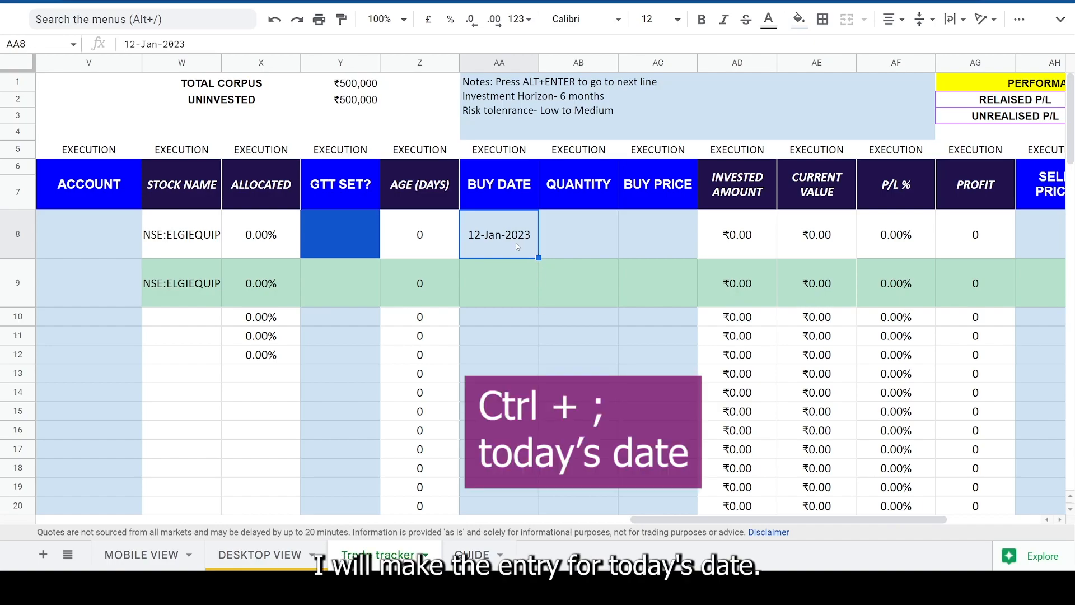
# - Go to the analysis section's header and set the total corpus in cell G1 to 2500000
pyautogui.click(569, 224)
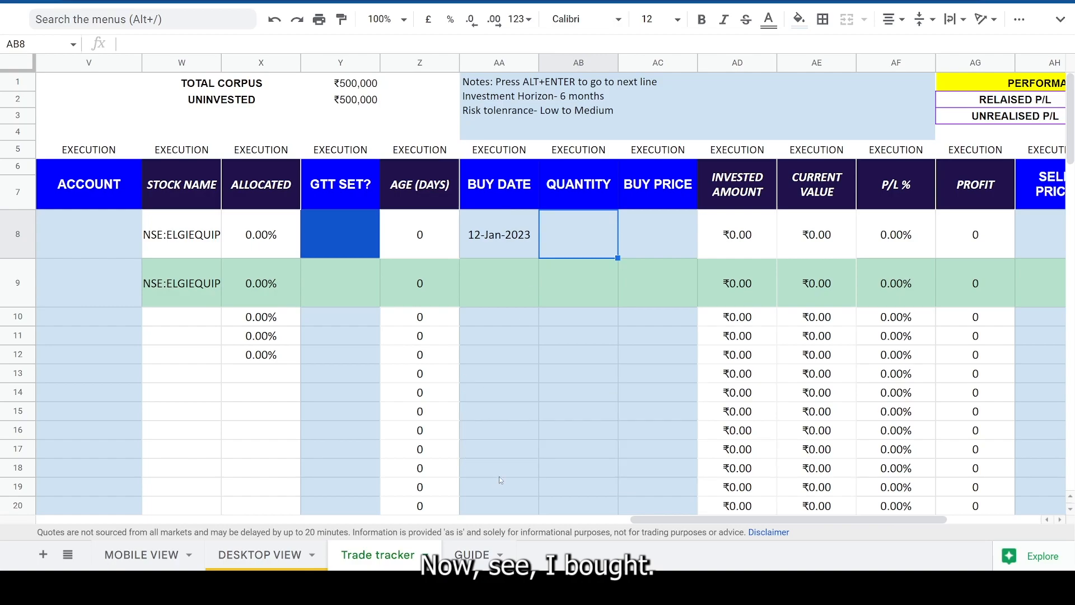
pyautogui.moveTo(655, 525); pyautogui.dragTo(127, 516)
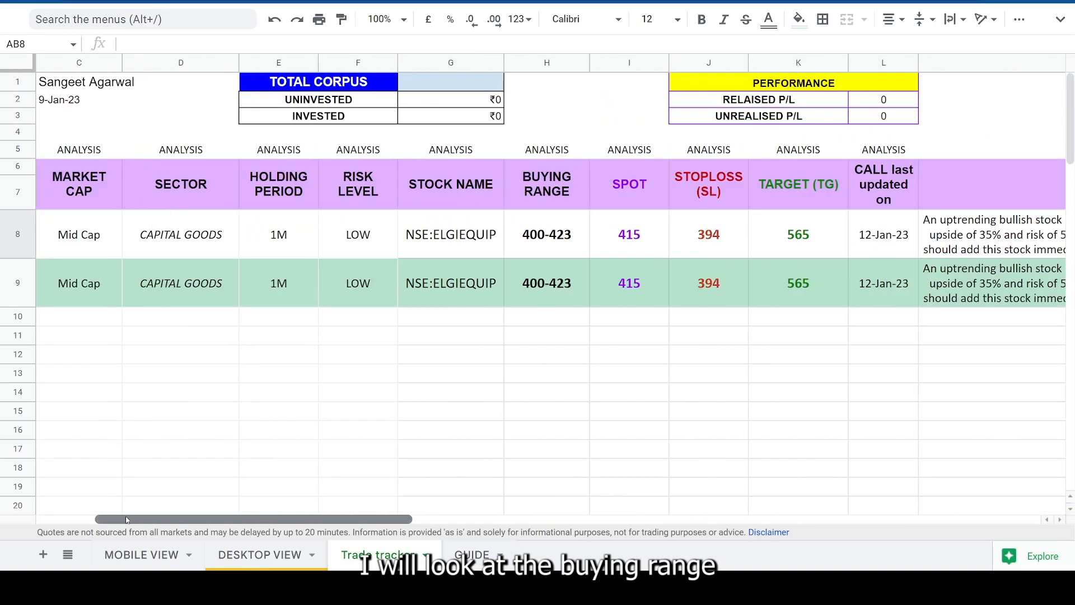
pyautogui.click(449, 83)
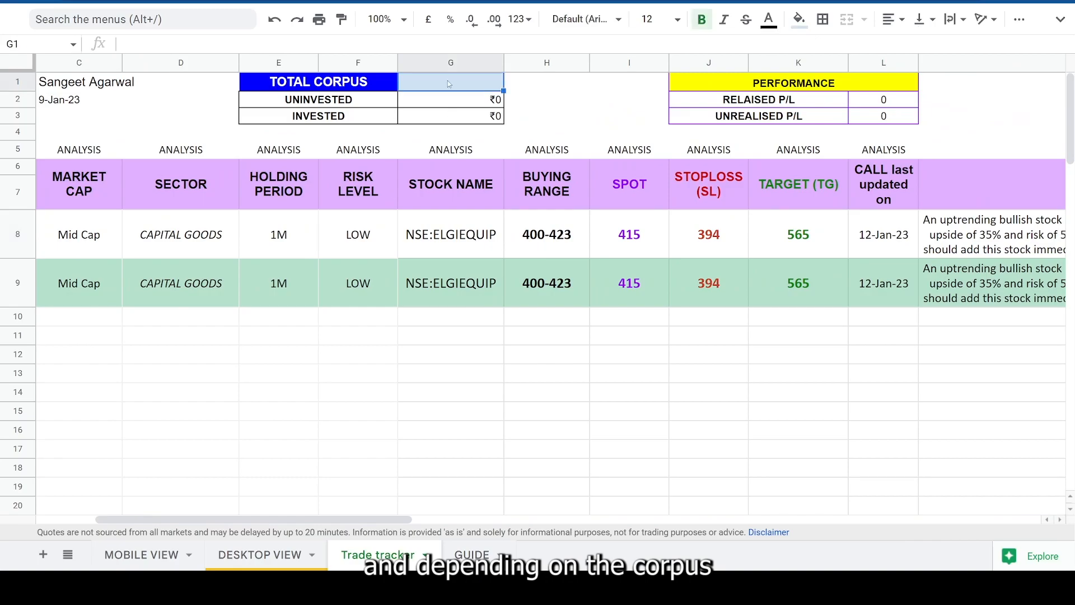
pyautogui.write('2')
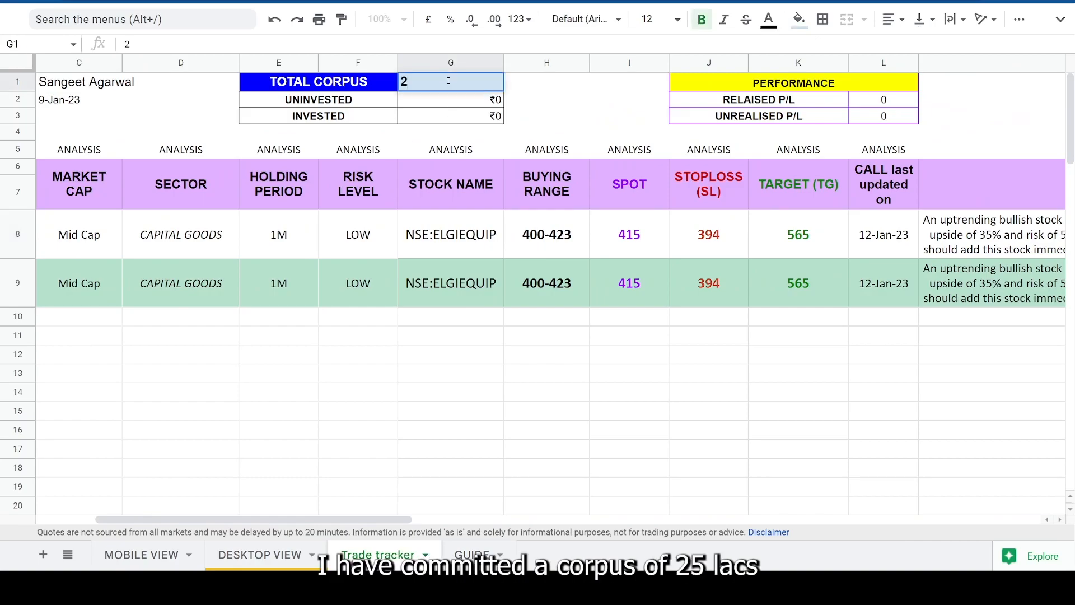
pyautogui.write('500000')
pyautogui.press('Tab')
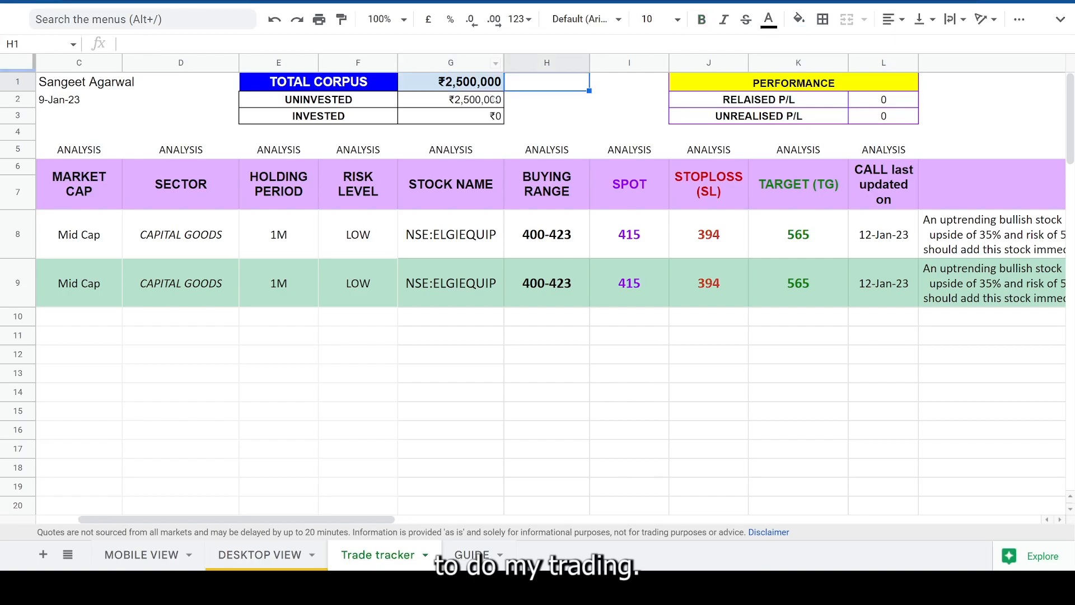
# - Check row 8's suggested portfolio allocation and quantity to be bought, and enter 200 as the quantity in cell AB8
pyautogui.moveTo(398, 519); pyautogui.dragTo(806, 486)
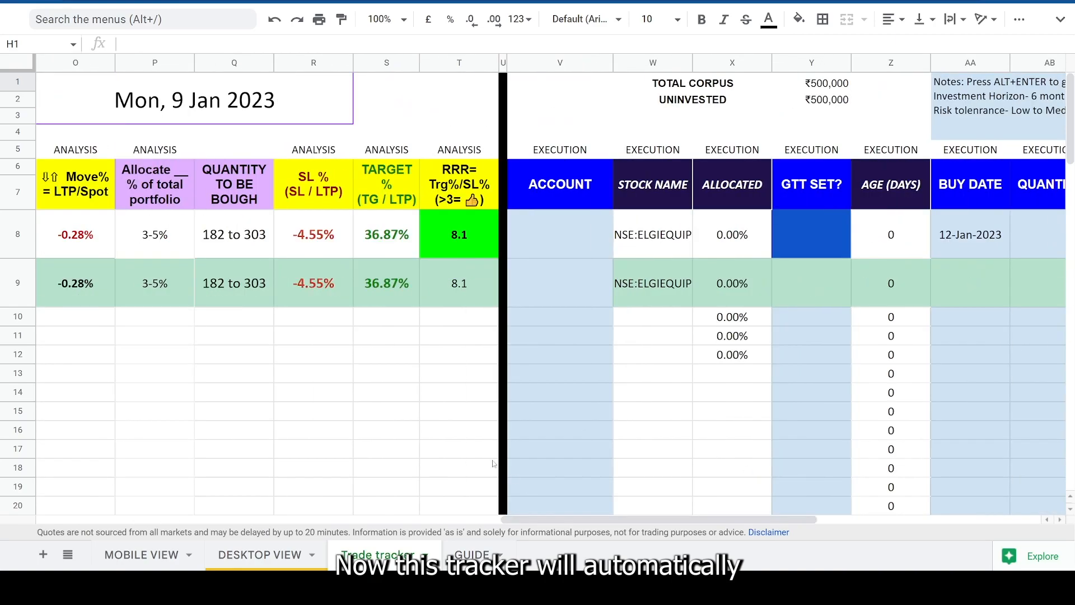
pyautogui.click(262, 232)
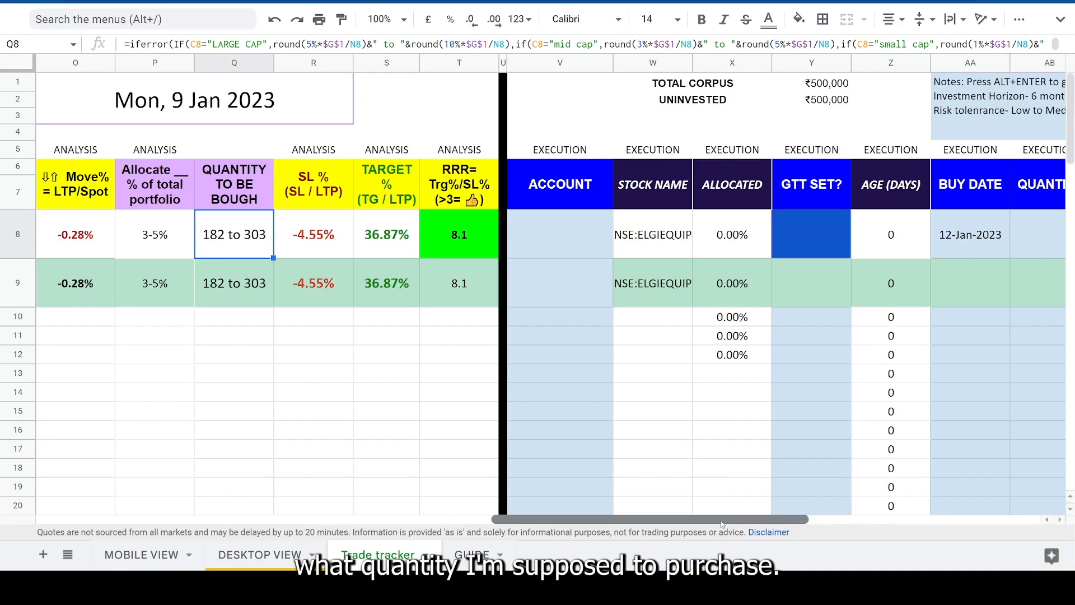
pyautogui.moveTo(722, 520); pyautogui.dragTo(695, 521)
pyautogui.click(244, 249)
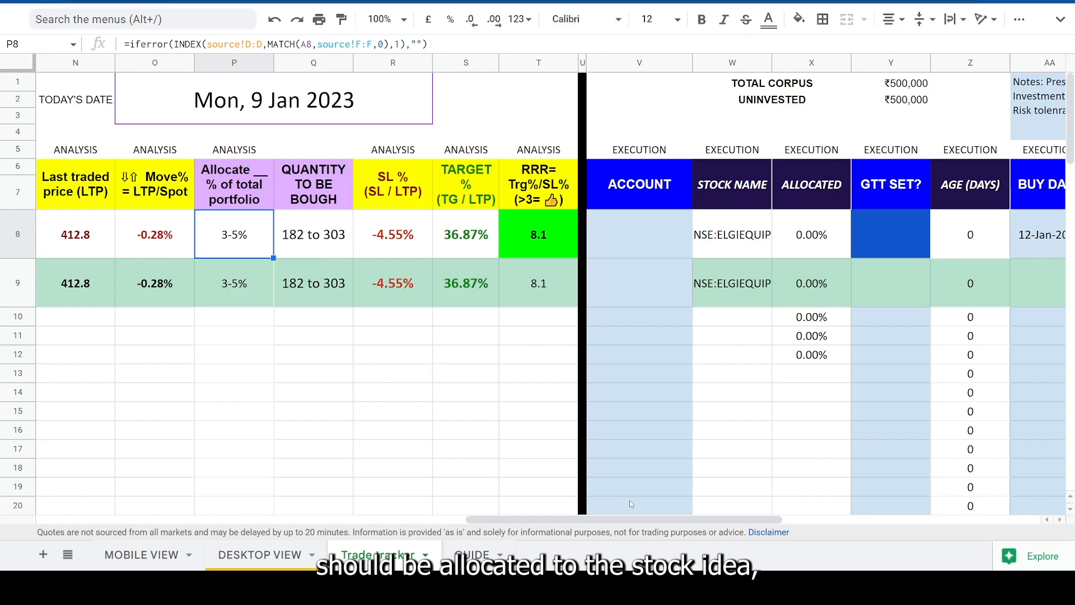
pyautogui.click(305, 245)
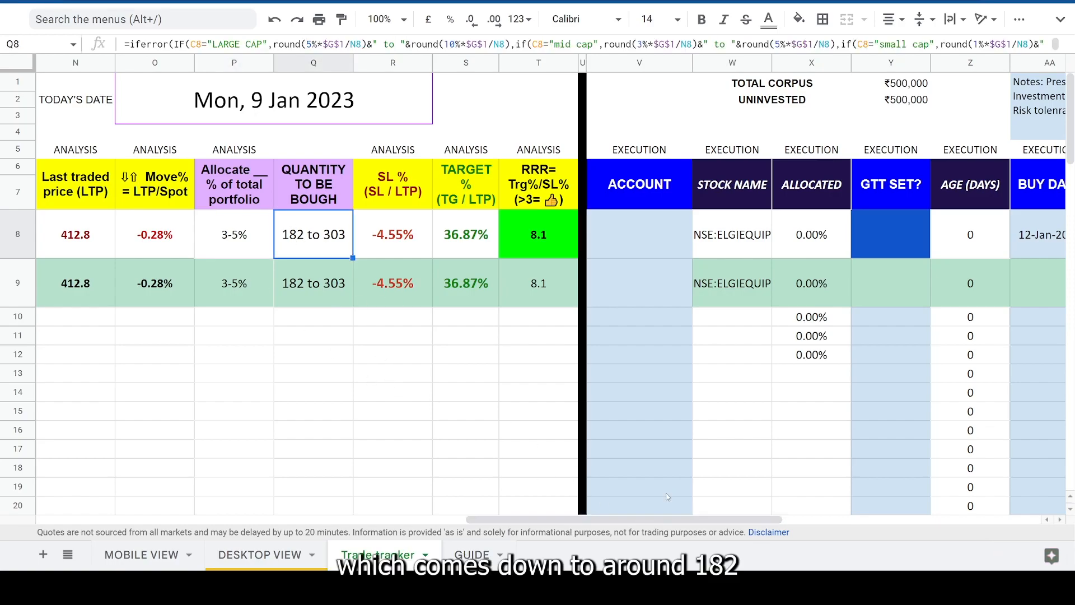
pyautogui.moveTo(644, 520); pyautogui.dragTo(860, 517)
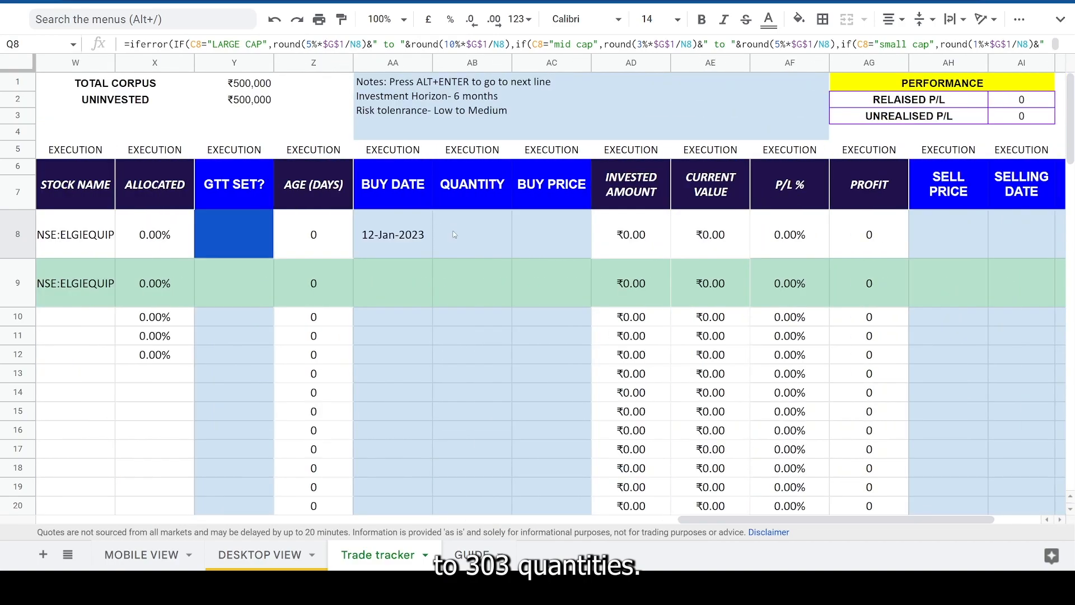
pyautogui.click(501, 243)
pyautogui.write('200')
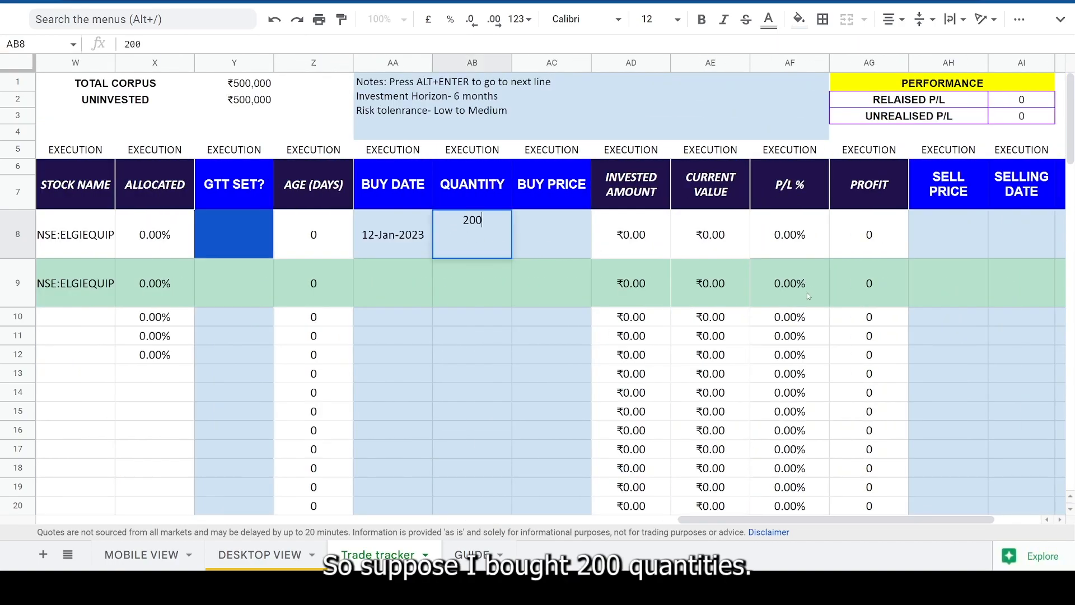
pyautogui.press('Return')
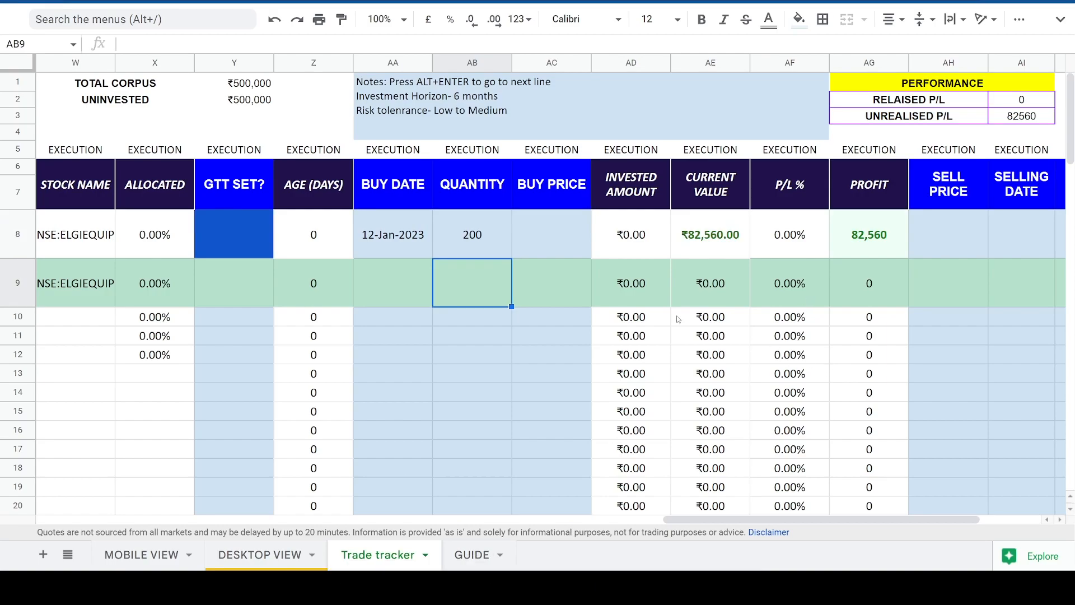
# - Check the stock's last traded price in cell N8 and enter 412.50 as the buy price in cell AC8
pyautogui.moveTo(716, 519); pyautogui.dragTo(505, 520)
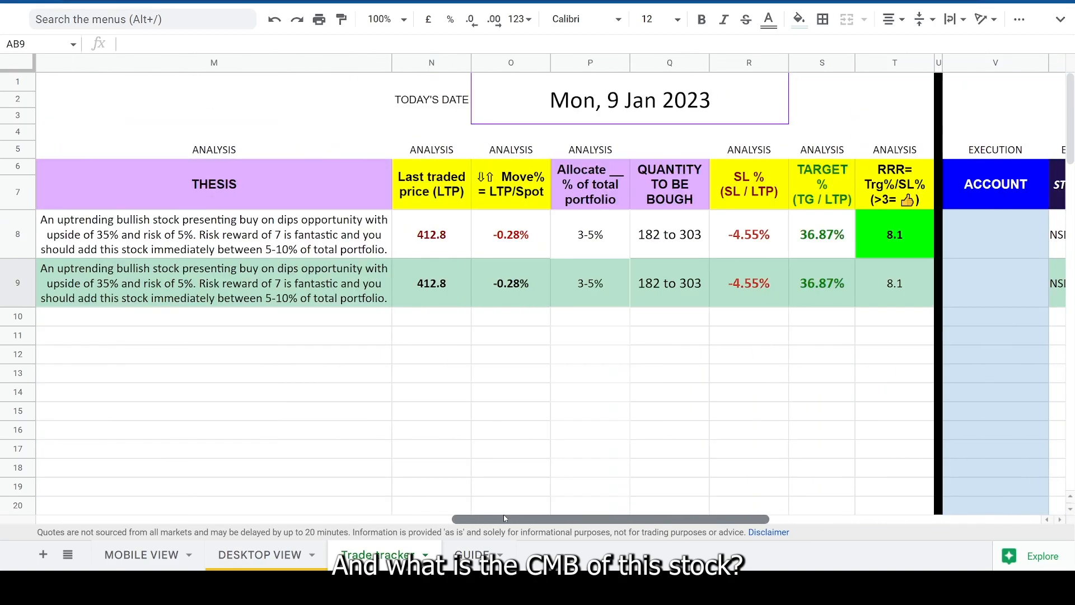
pyautogui.click(422, 242)
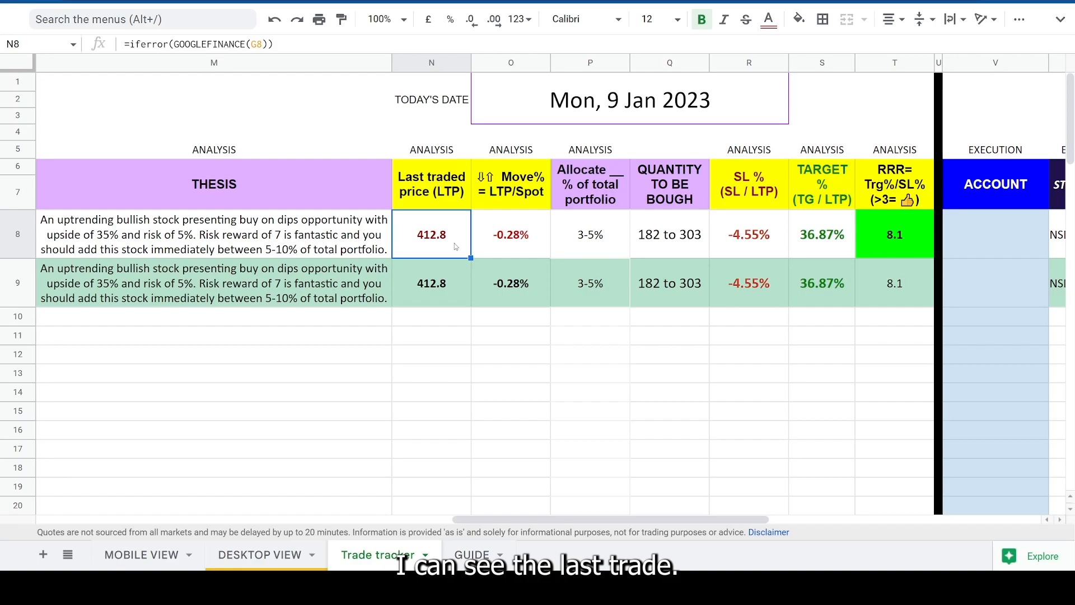
pyautogui.moveTo(542, 520); pyautogui.dragTo(812, 507)
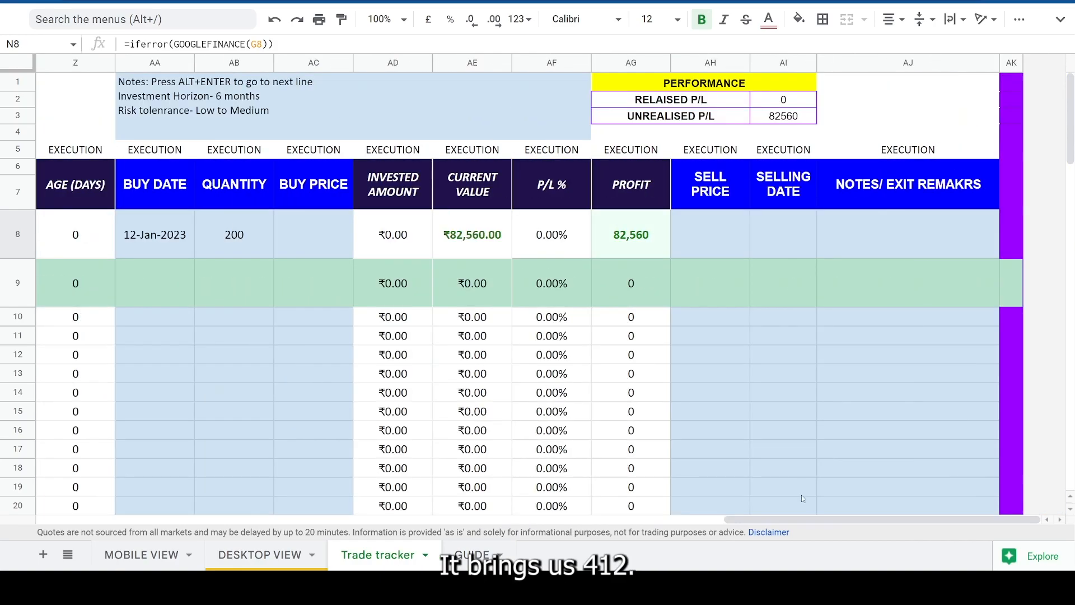
pyautogui.click(284, 241)
pyautogui.write('412.50')
pyautogui.press('Return')
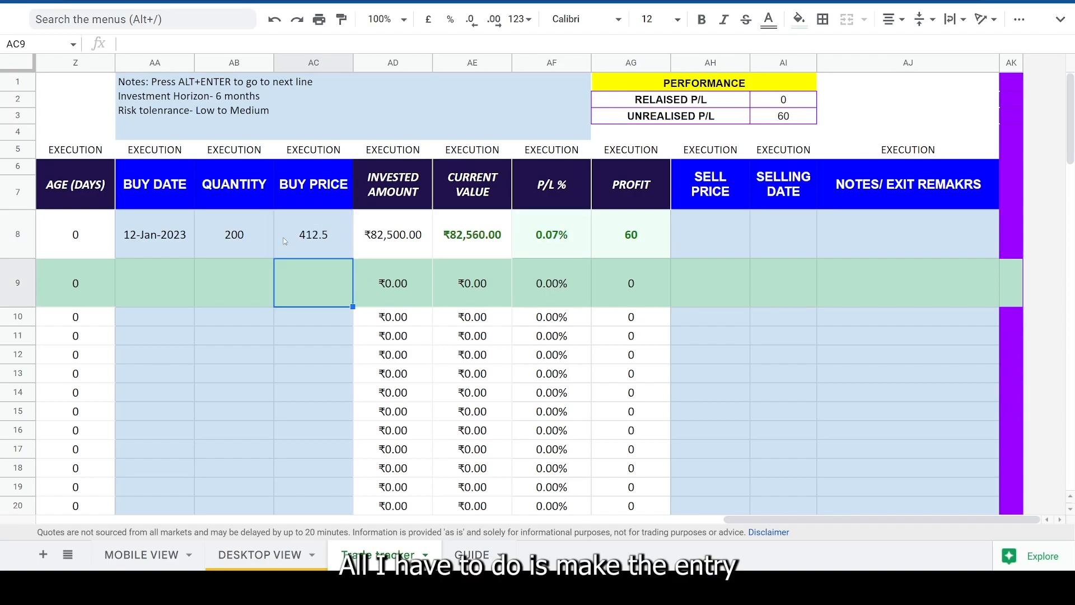
# - Examine row 8's invested amount, current value, last traded price, P/L % and profit cells and their formulas
pyautogui.click(331, 241)
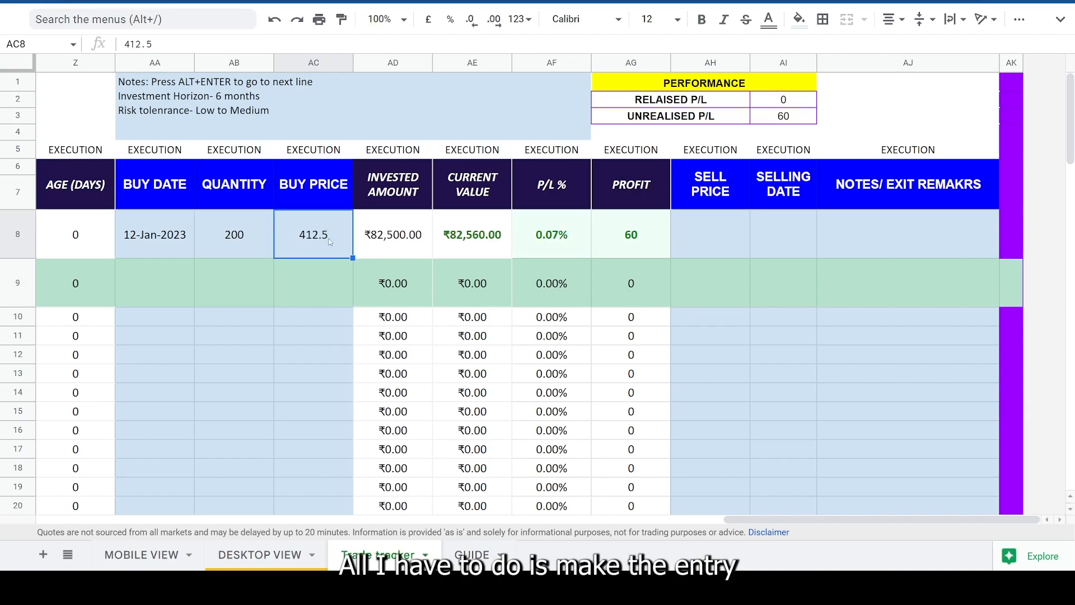
pyautogui.click(399, 198)
pyautogui.click(407, 245)
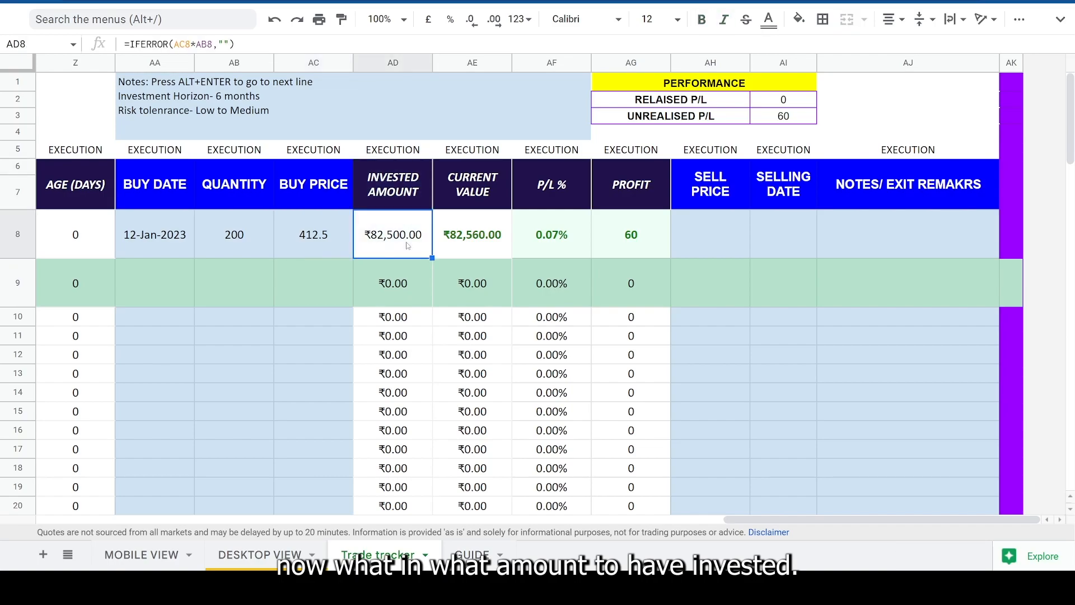
pyautogui.click(477, 202)
pyautogui.click(474, 239)
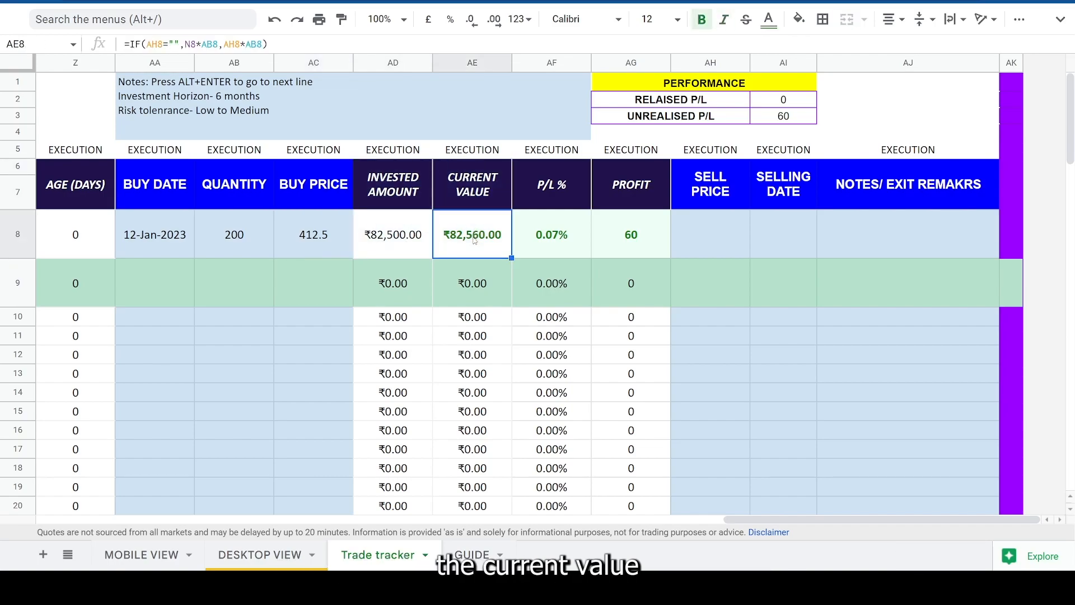
pyautogui.moveTo(756, 521); pyautogui.dragTo(553, 522)
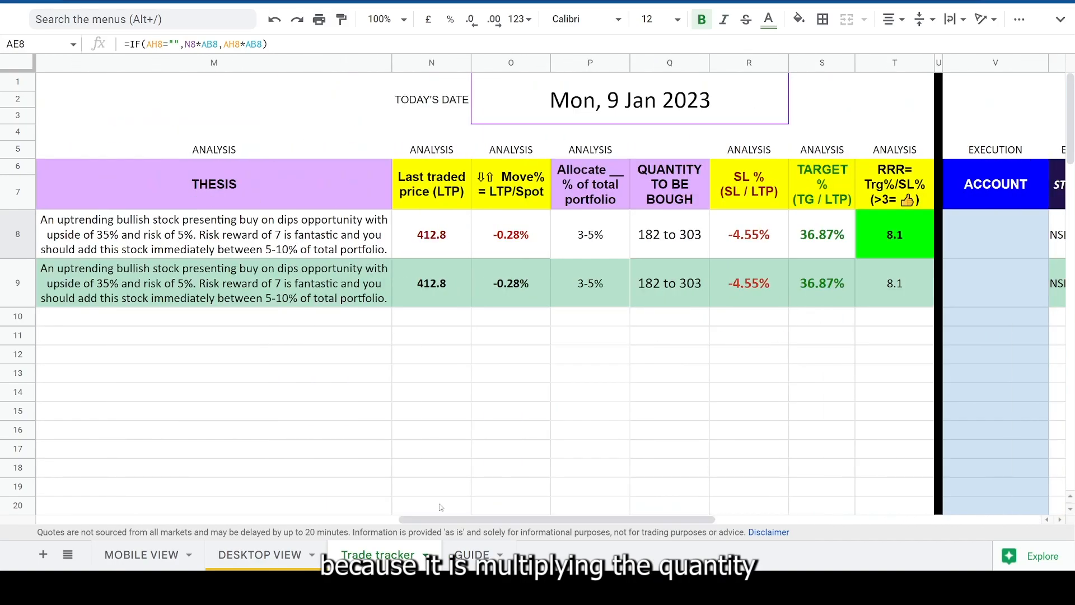
pyautogui.click(415, 237)
pyautogui.moveTo(565, 522); pyautogui.dragTo(878, 514)
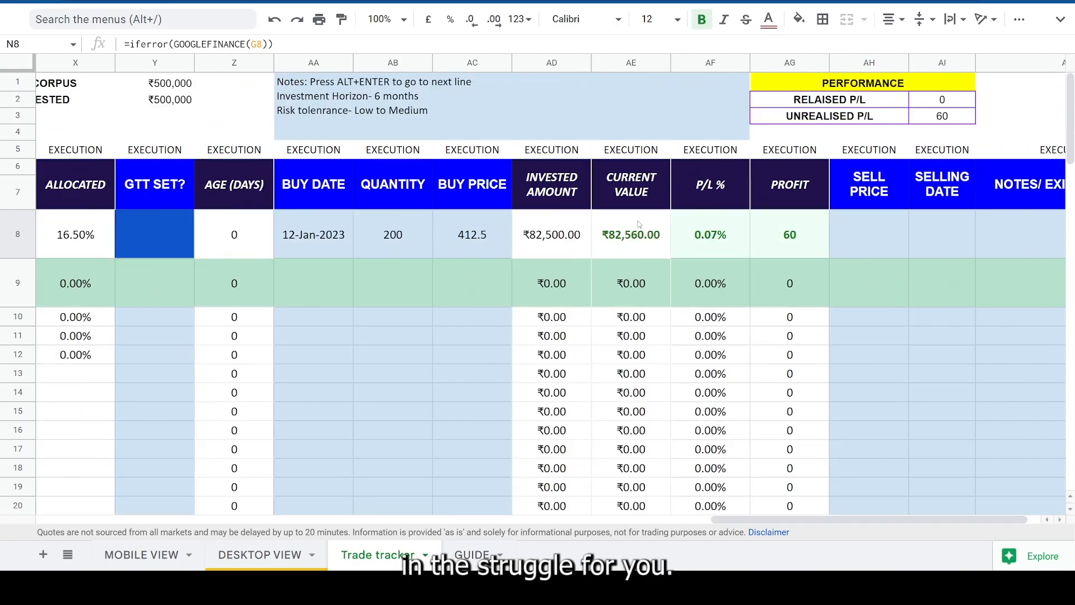
pyautogui.click(706, 235)
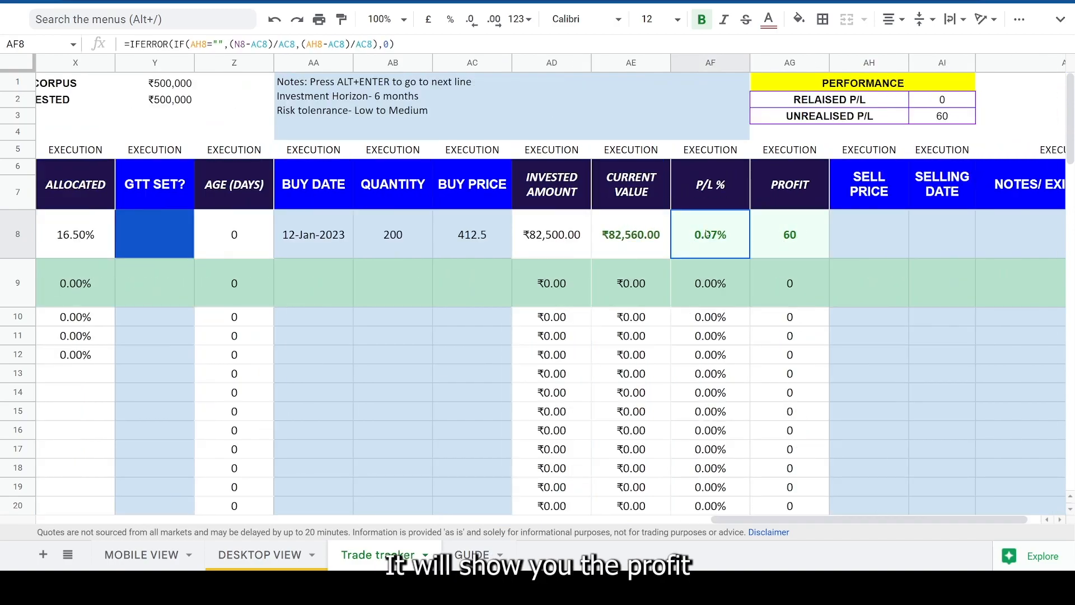
pyautogui.click(800, 238)
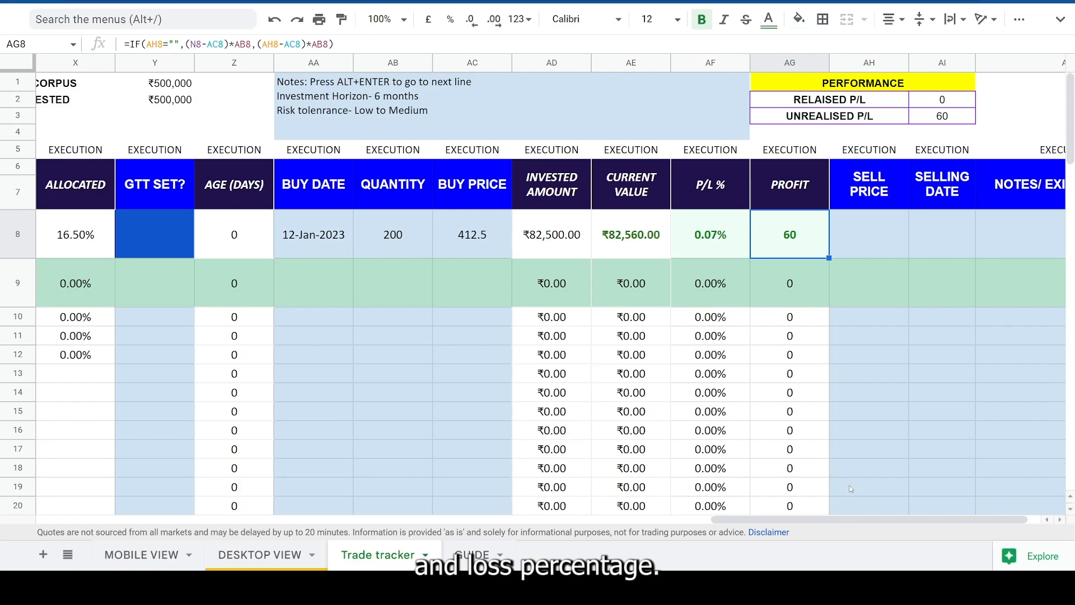
pyautogui.moveTo(819, 522); pyautogui.dragTo(831, 522)
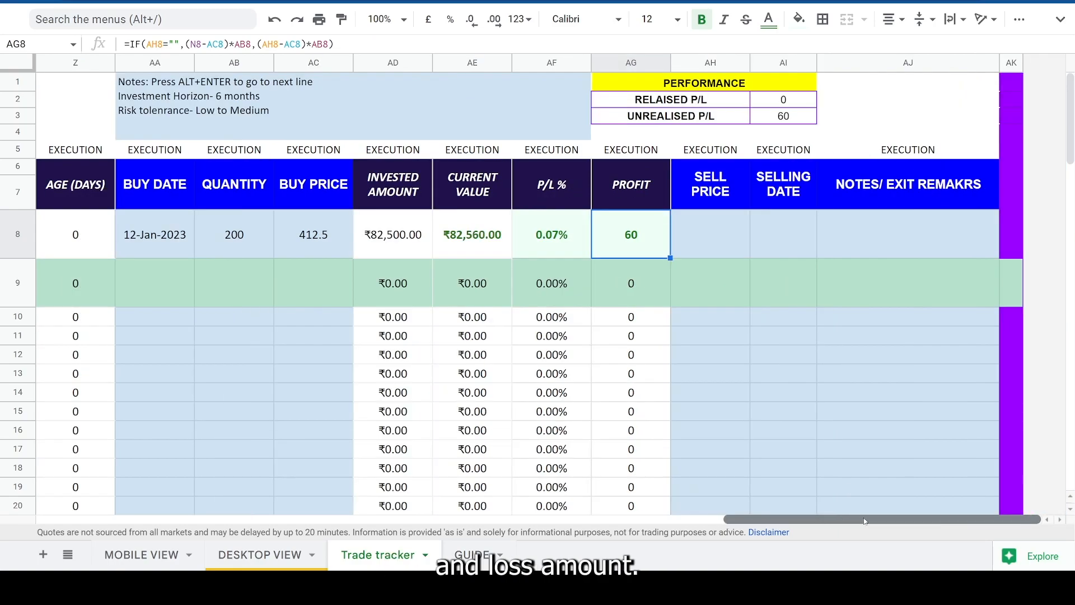
# - Check the call's target price in the analysis section and enter 565 as the sell price in cell AH8
pyautogui.click(707, 238)
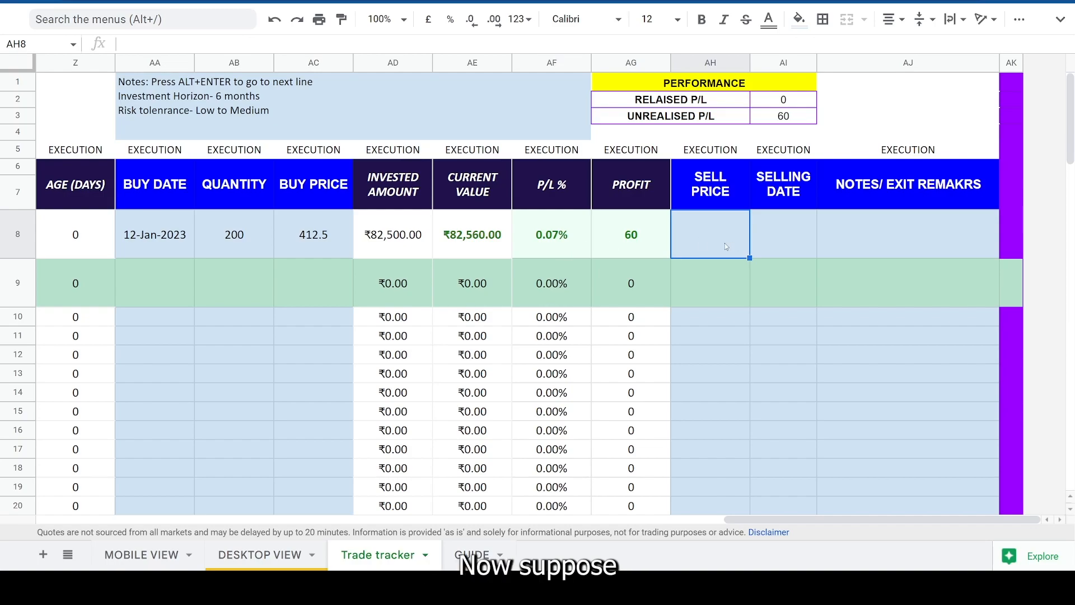
pyautogui.click(297, 241)
pyautogui.click(712, 243)
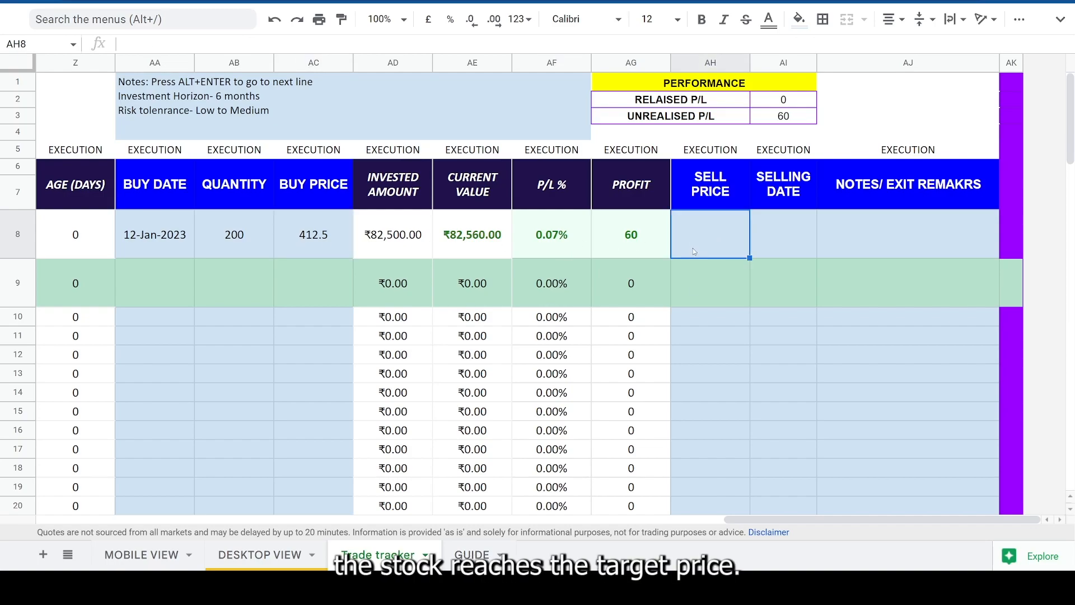
pyautogui.moveTo(789, 520); pyautogui.dragTo(523, 515)
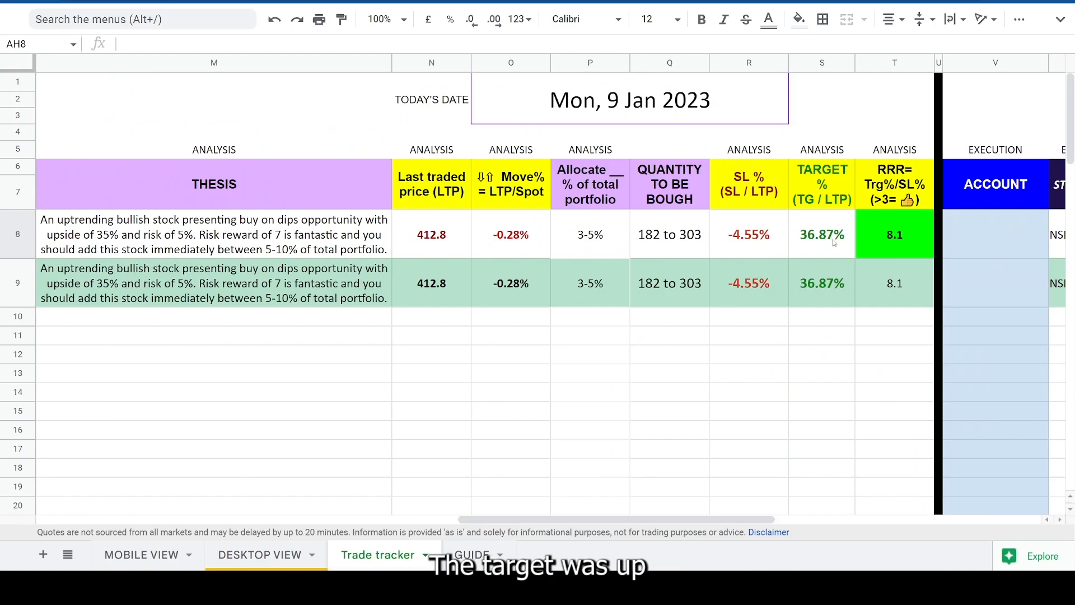
pyautogui.click(820, 235)
pyautogui.moveTo(616, 519); pyautogui.dragTo(887, 519)
pyautogui.click(521, 245)
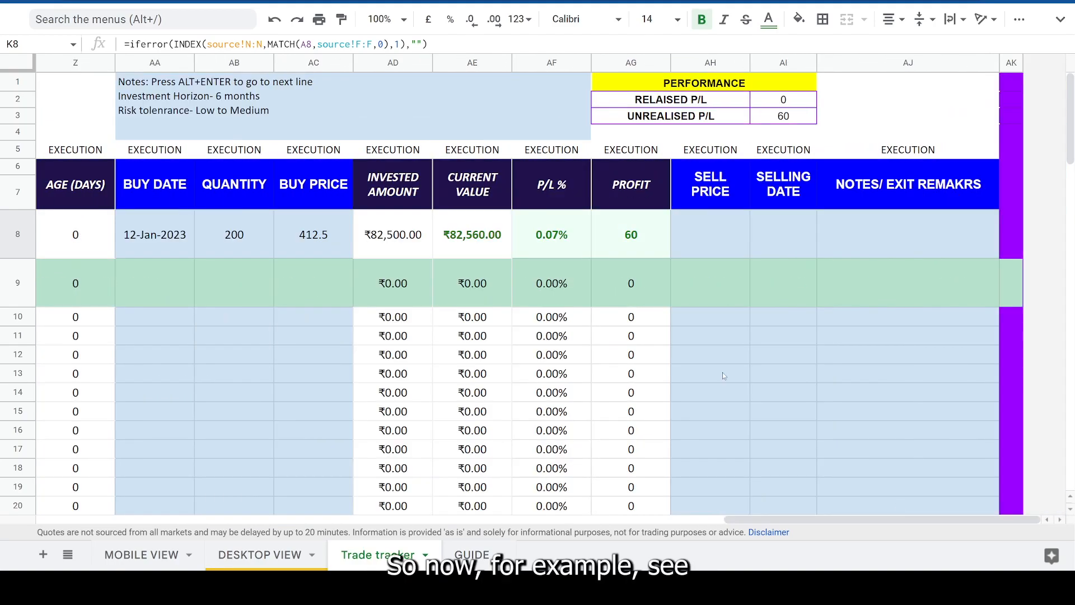
pyautogui.click(769, 236)
pyautogui.click(724, 242)
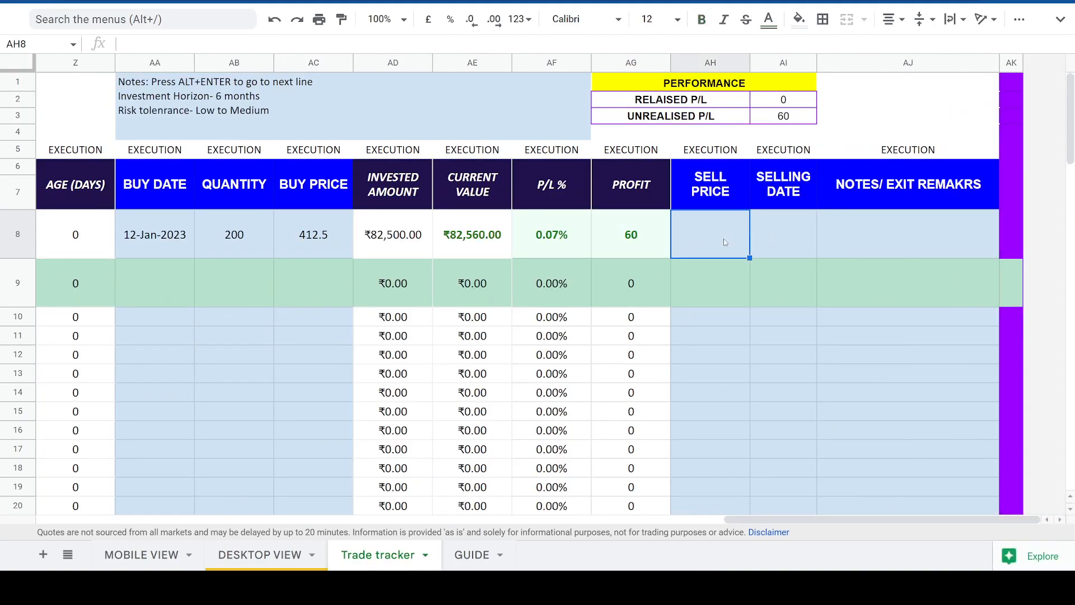
pyautogui.write('565')
pyautogui.press('Tab')
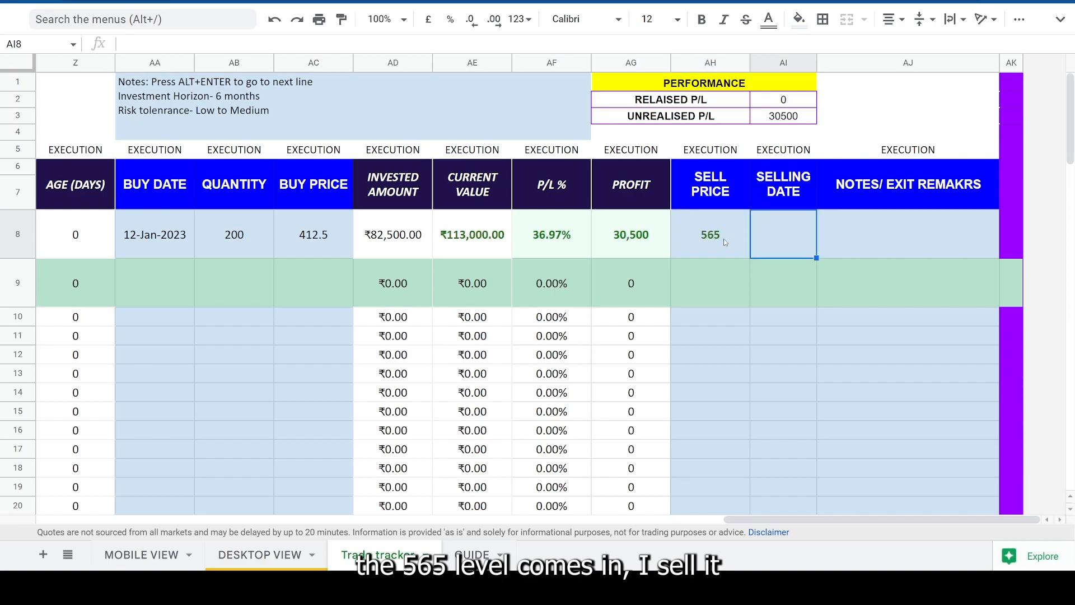
pyautogui.doubleClick(802, 236)
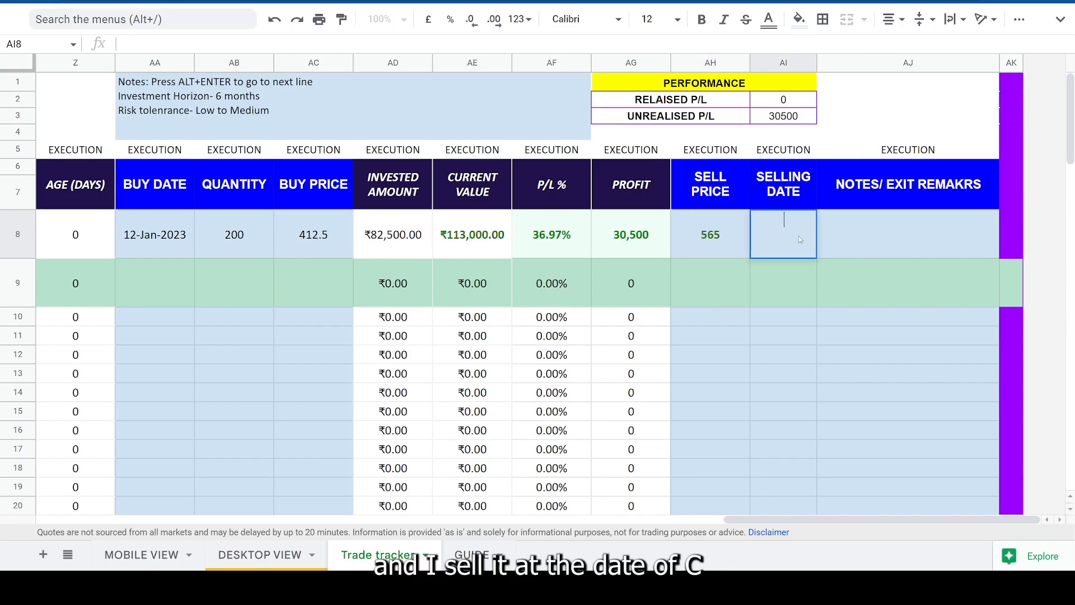
pyautogui.click(854, 232)
pyautogui.click(796, 235)
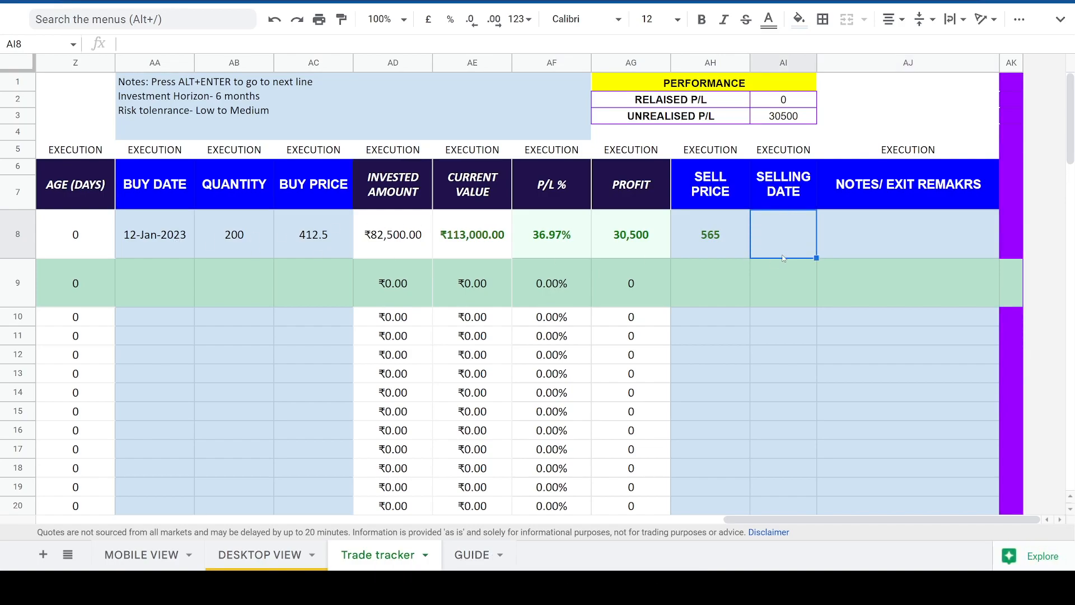
pyautogui.write('3')
pyautogui.write('0-')
pyautogui.write('03-202')
pyautogui.write('3')
pyautogui.press('Escape')
# - Try to enter 3-23-23 as the selling date in cell AI8
pyautogui.write('3-23-23')
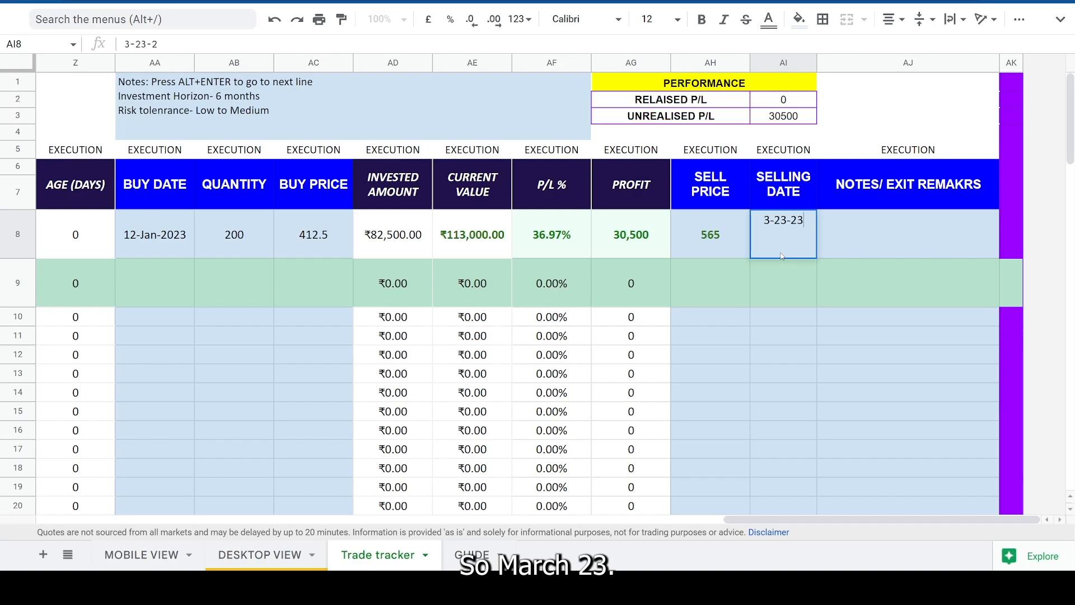
pyautogui.press('Return')
pyautogui.click(788, 244)
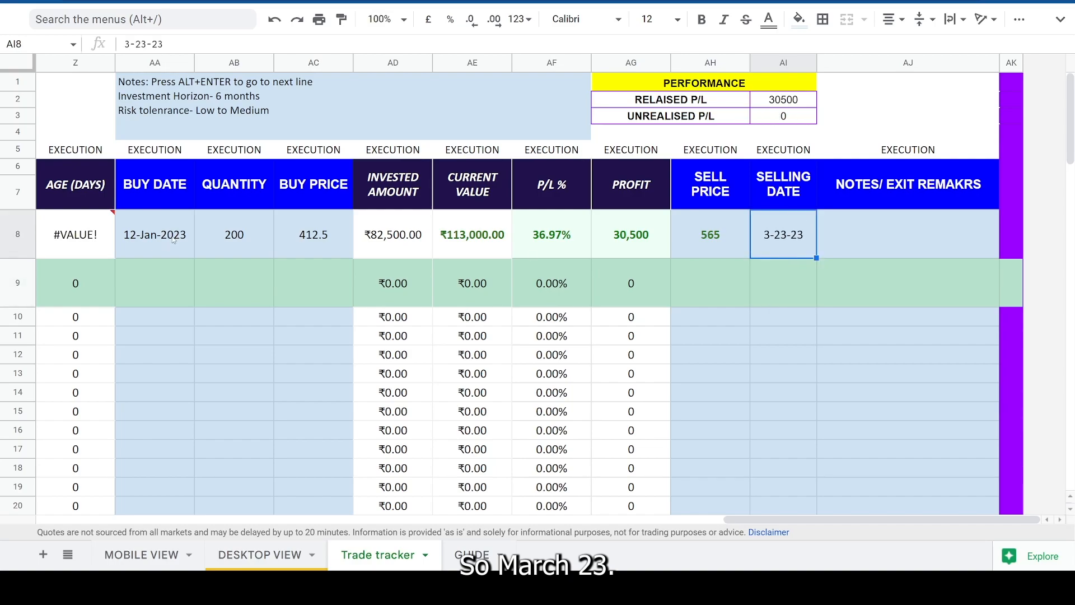
# - Copy the buy date from cell AA8 into the selling date cell AI8
pyautogui.click(175, 241)
pyautogui.hotkey('ctrl', 'c')
pyautogui.click(809, 238)
pyautogui.hotkey('ctrl', 'v')
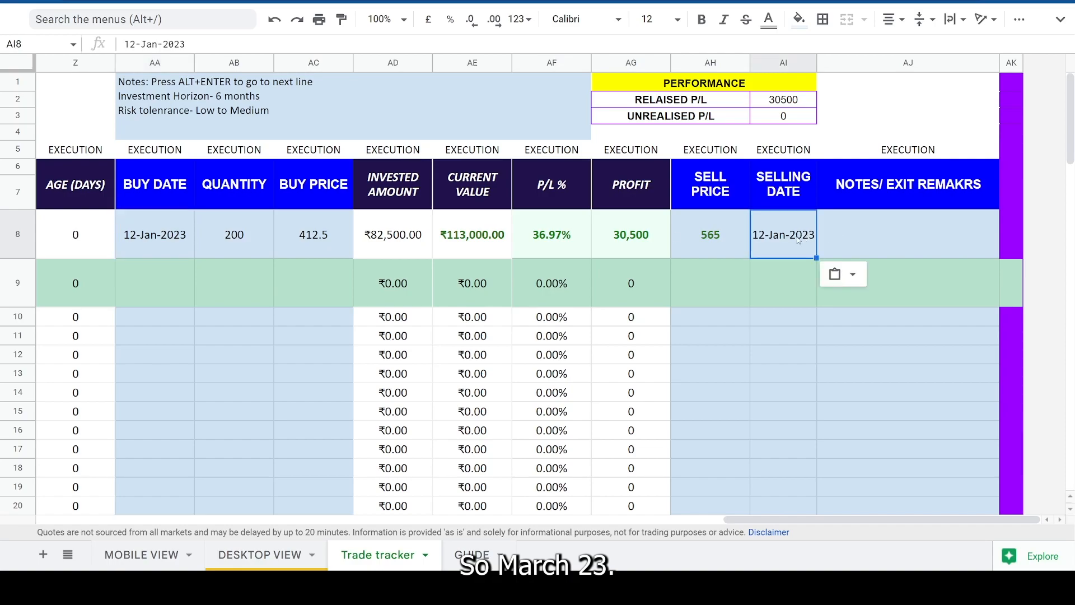
# - Set the selling date in cell AI8 to 30-Mar-2023 with the date picker
pyautogui.doubleClick(768, 220)
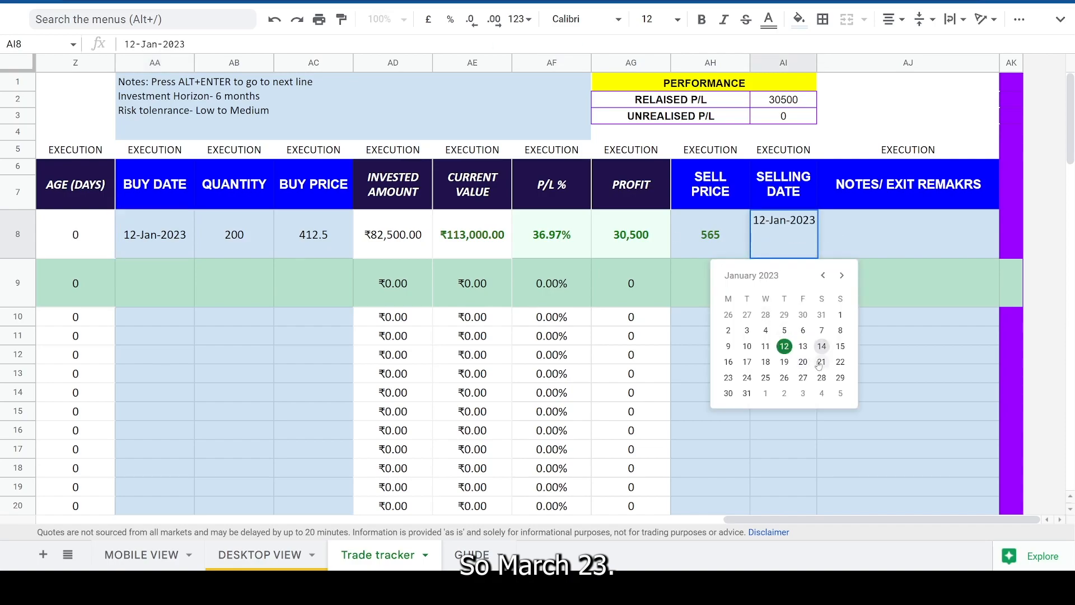
pyautogui.click(729, 378)
pyautogui.doubleClick(796, 249)
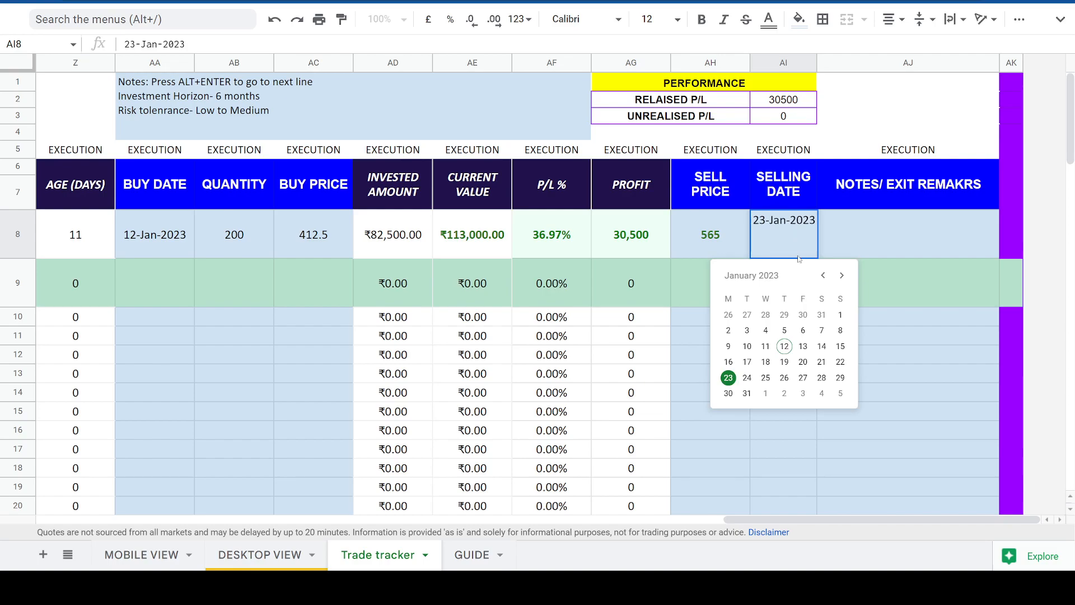
pyautogui.click(841, 275)
pyautogui.click(842, 275)
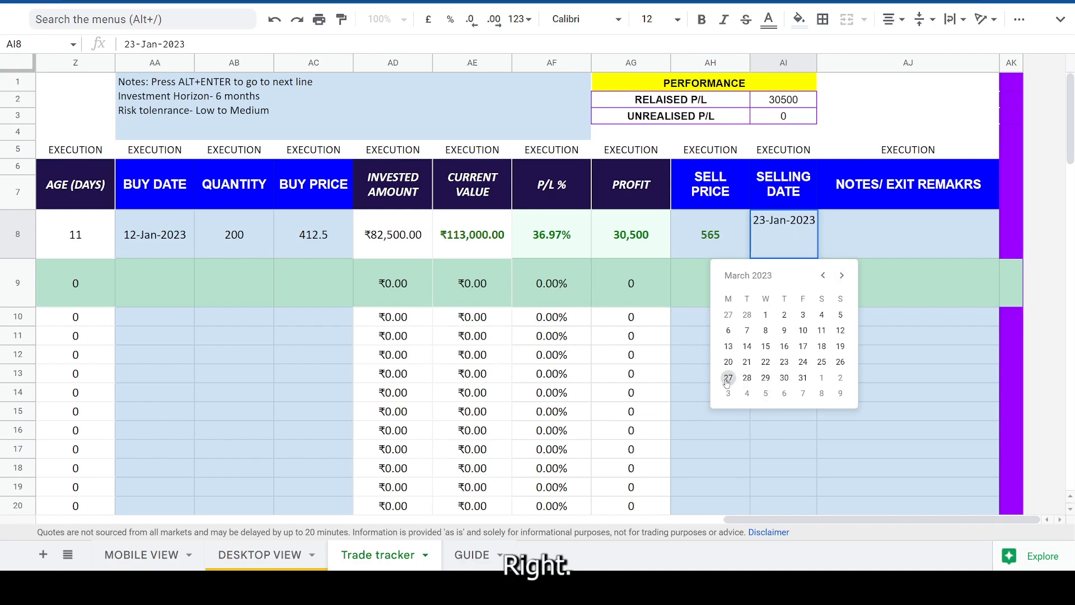
pyautogui.click(785, 377)
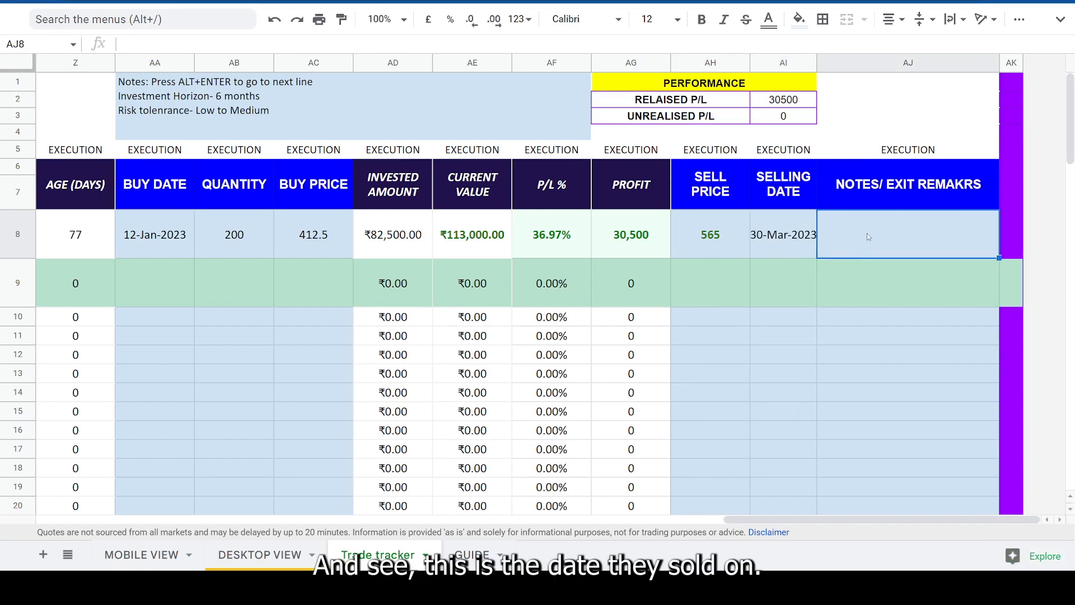
# - Examine the holding's age in days in row 8 alongside its neighbouring execution cells
pyautogui.click(95, 244)
pyautogui.click(78, 185)
pyautogui.click(77, 238)
pyautogui.hscroll(-2, 102, 242)
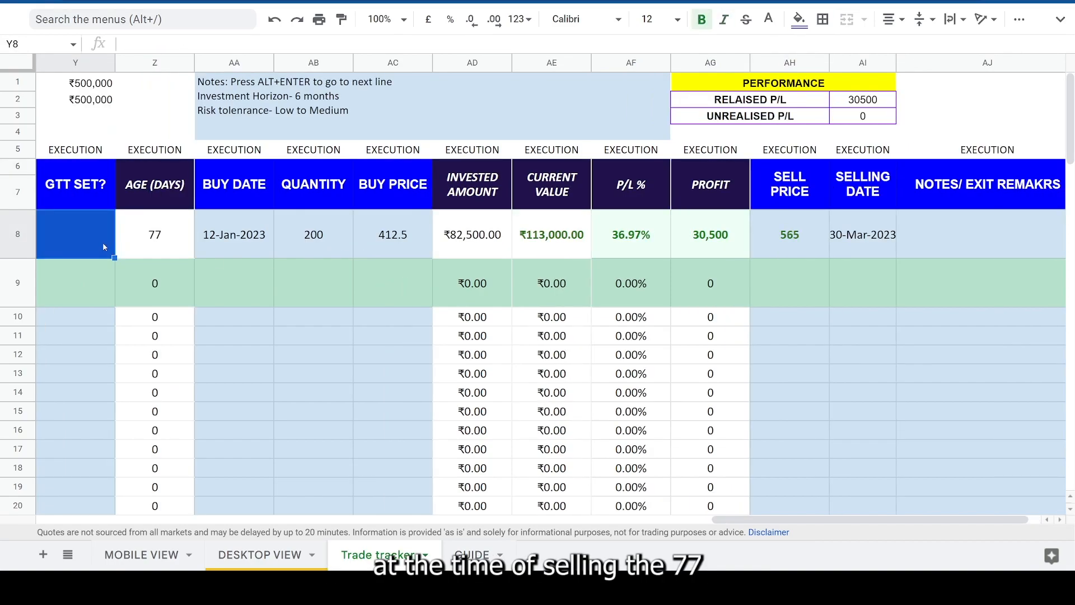
pyautogui.press('Right')
pyautogui.press('Right')
pyautogui.press('Right')
pyautogui.press('Right')
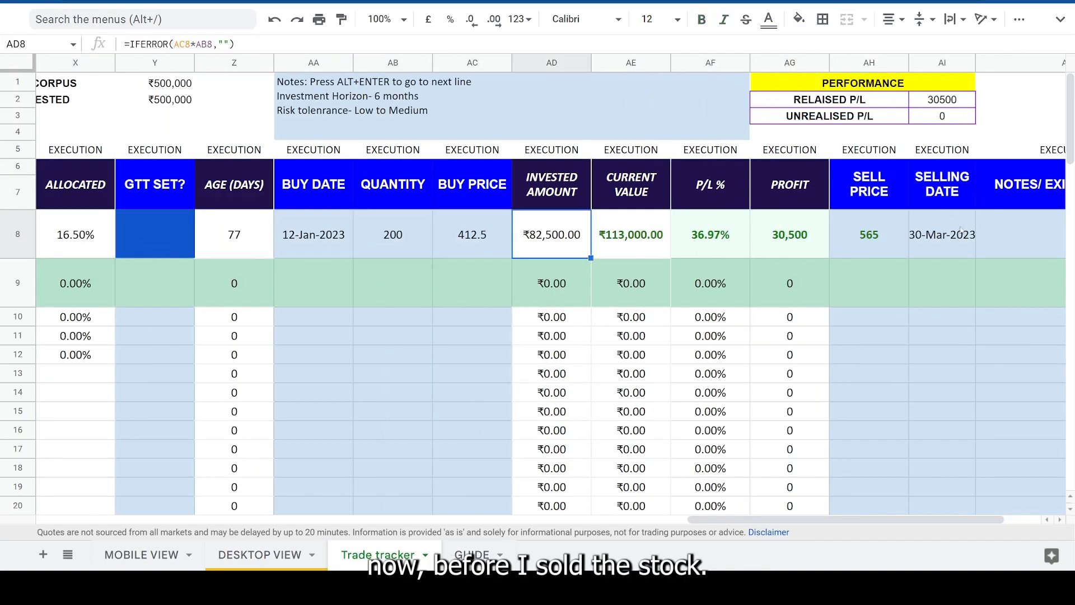
# - Clear the selling date in cell AI8 and check the age formula in cell Z8 against the buy date
pyautogui.click(956, 230)
pyautogui.press('Delete')
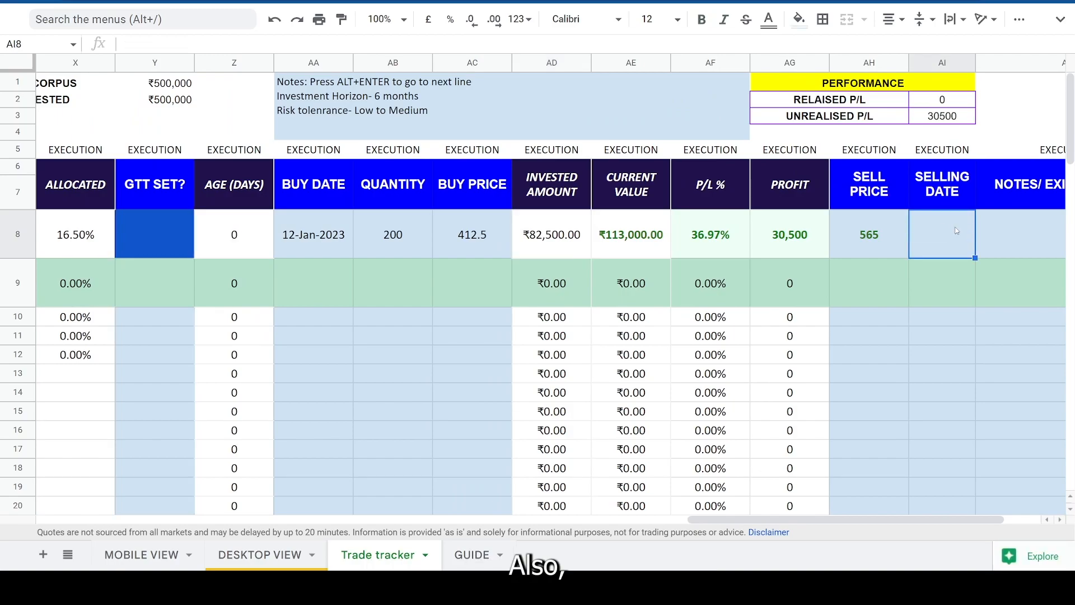
pyautogui.click(251, 213)
pyautogui.click(292, 228)
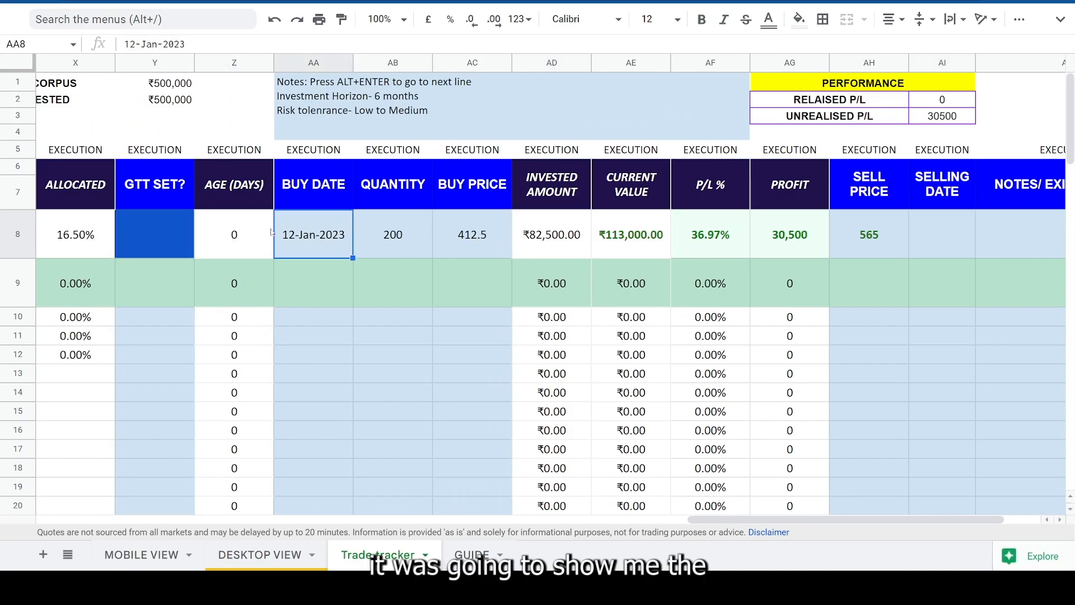
pyautogui.click(265, 230)
pyautogui.click(279, 230)
pyautogui.click(260, 230)
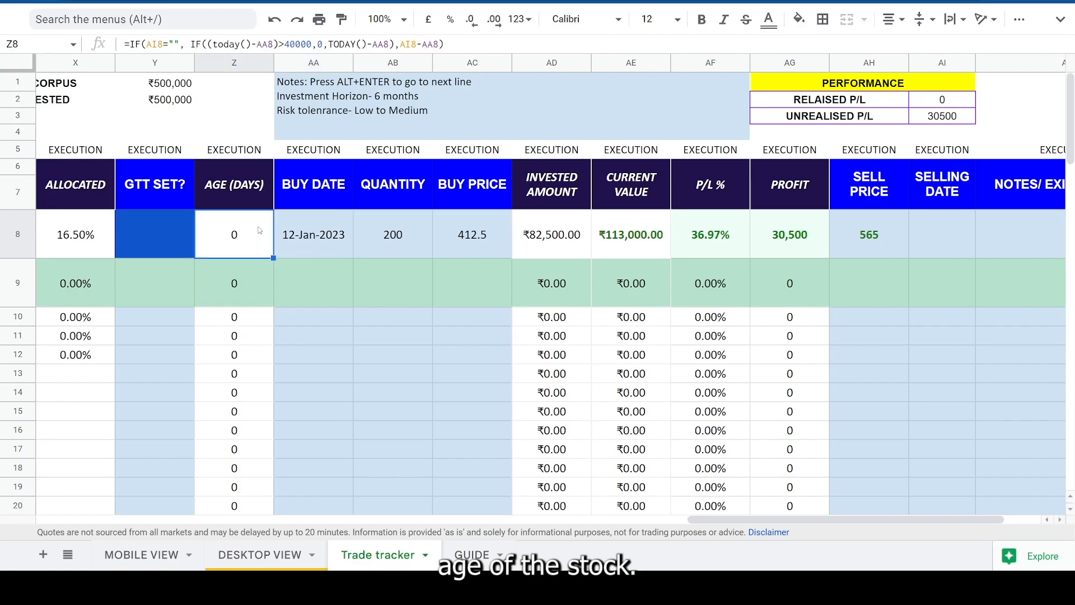
# - Set the buy date in cell AA8 to 1-Jan-2023 and check the recalculated age in cell Z8
pyautogui.doubleClick(325, 244)
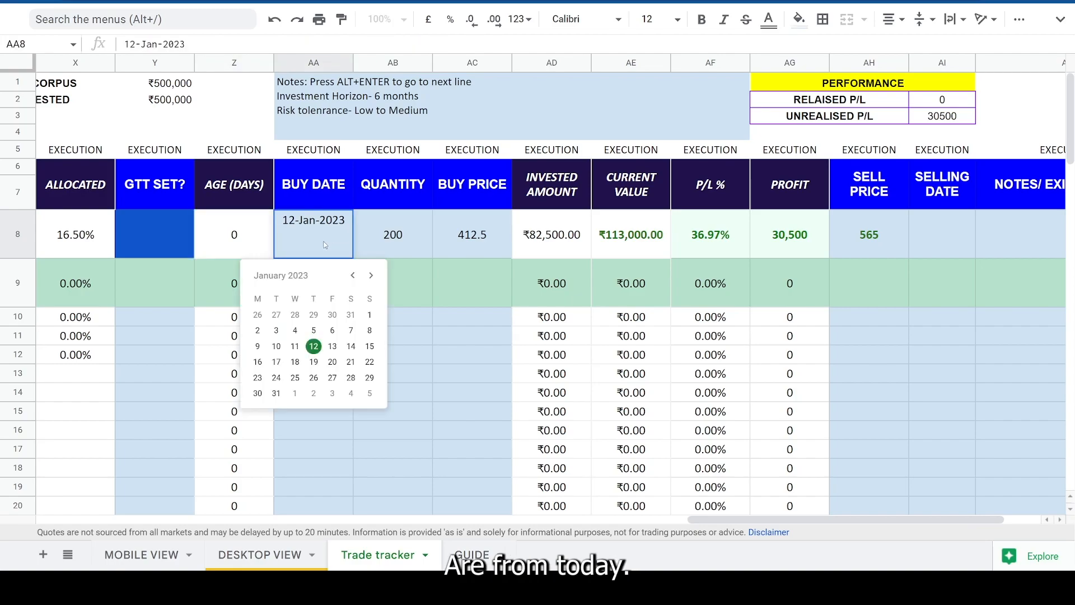
pyautogui.click(370, 316)
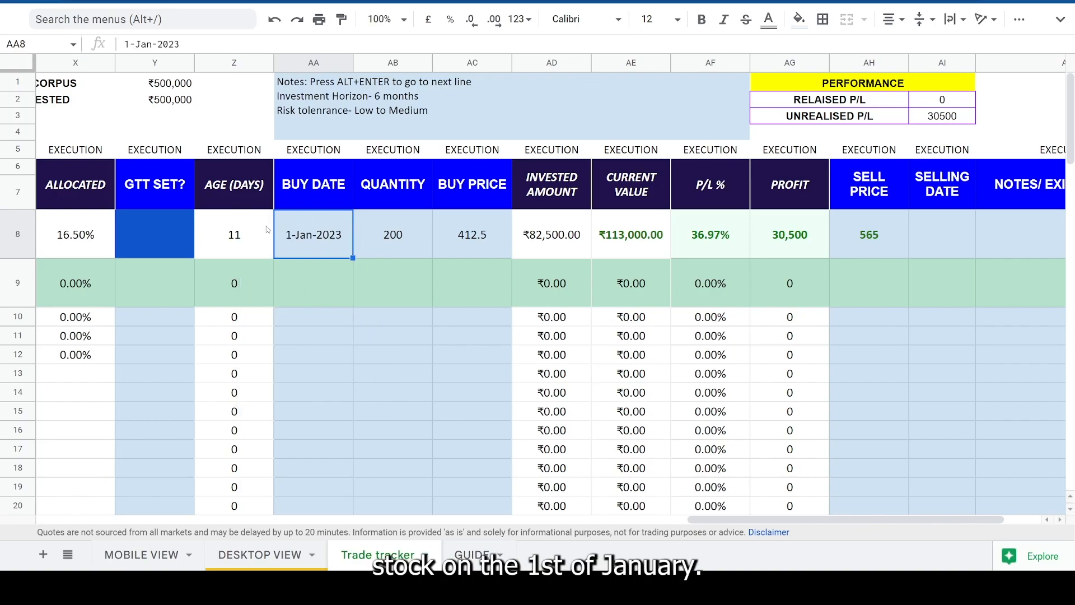
pyautogui.click(227, 232)
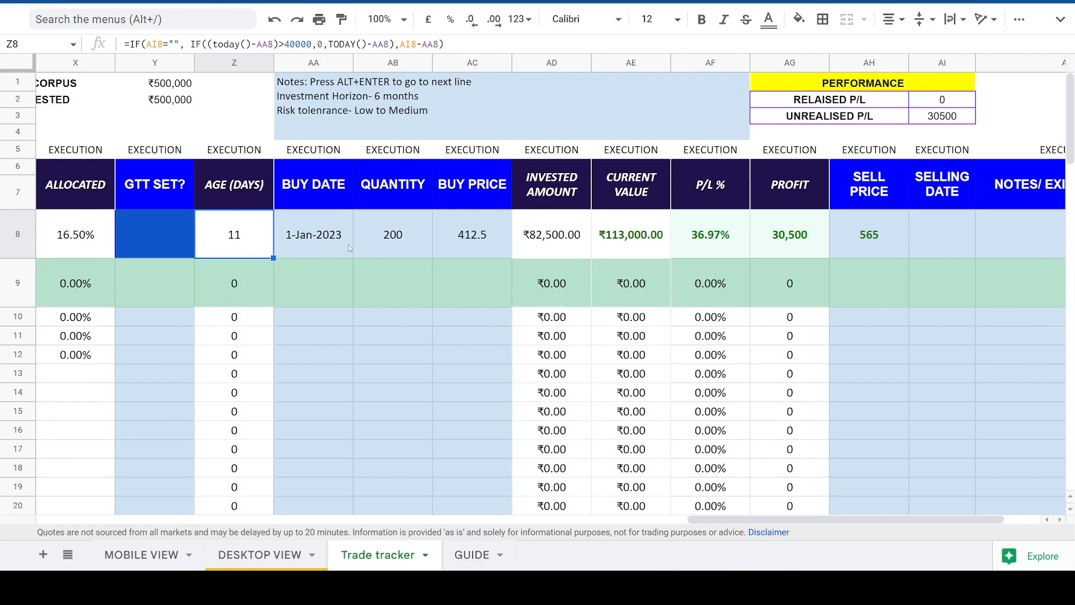
pyautogui.click(371, 243)
pyautogui.click(308, 247)
pyautogui.click(241, 246)
# - Enter yes in the GTT SET? cell Y8
pyautogui.click(150, 242)
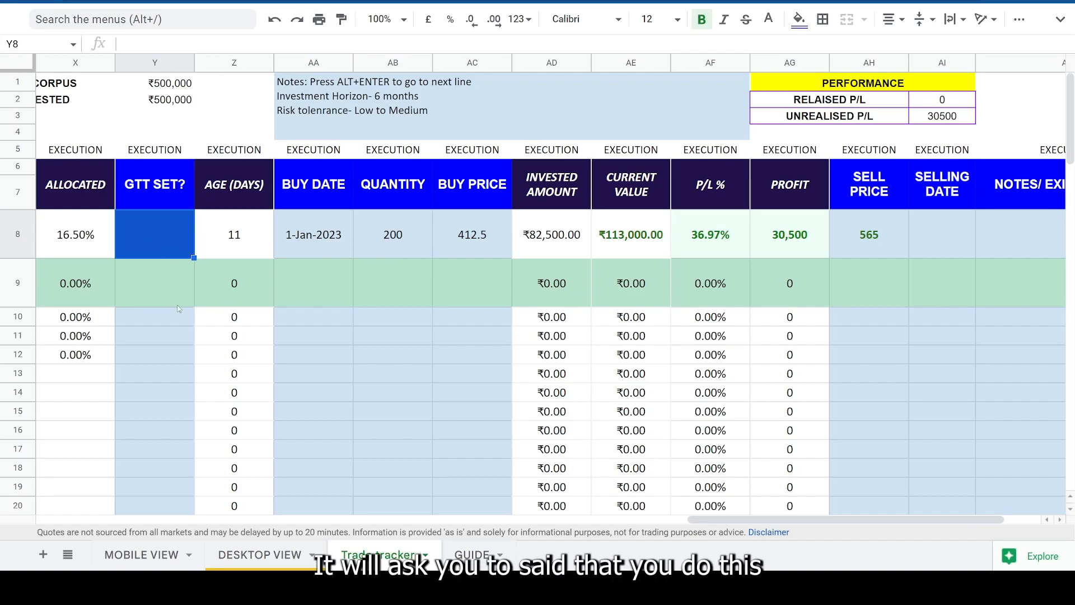
pyautogui.click(401, 243)
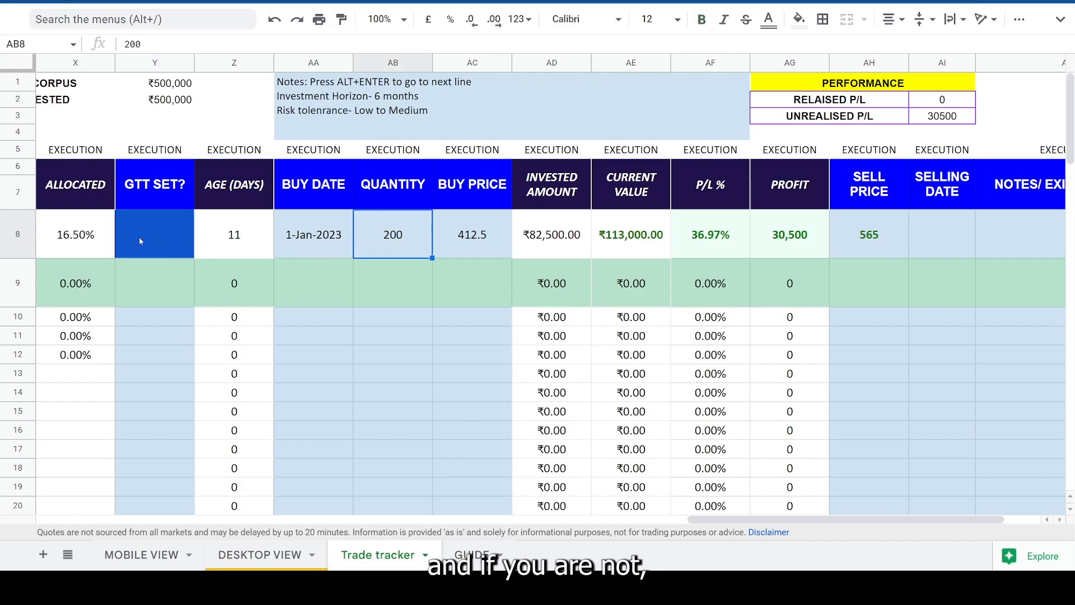
pyautogui.click(164, 237)
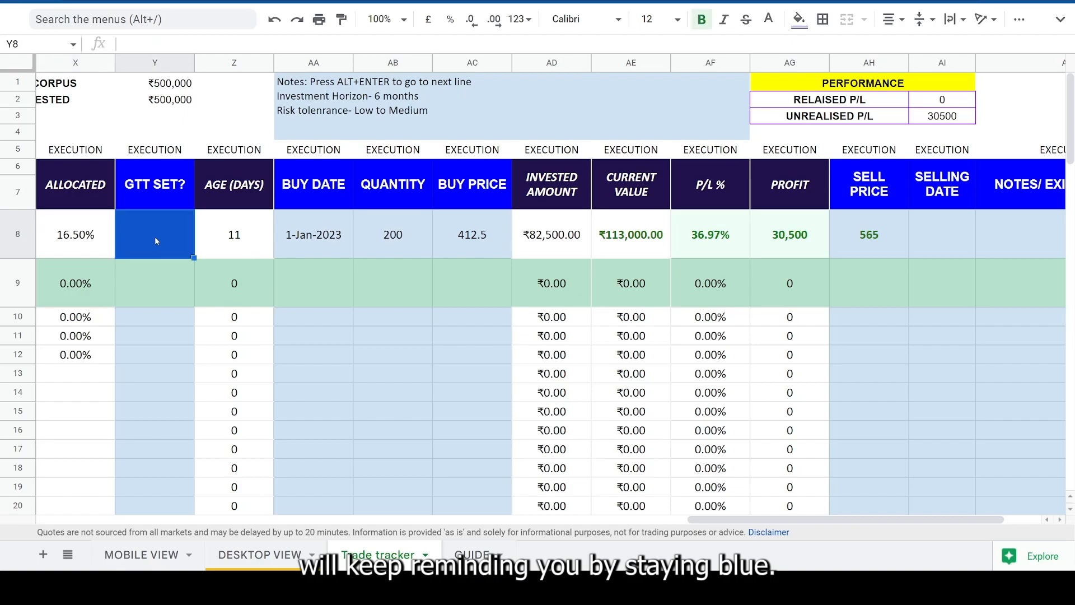
pyautogui.write('yes')
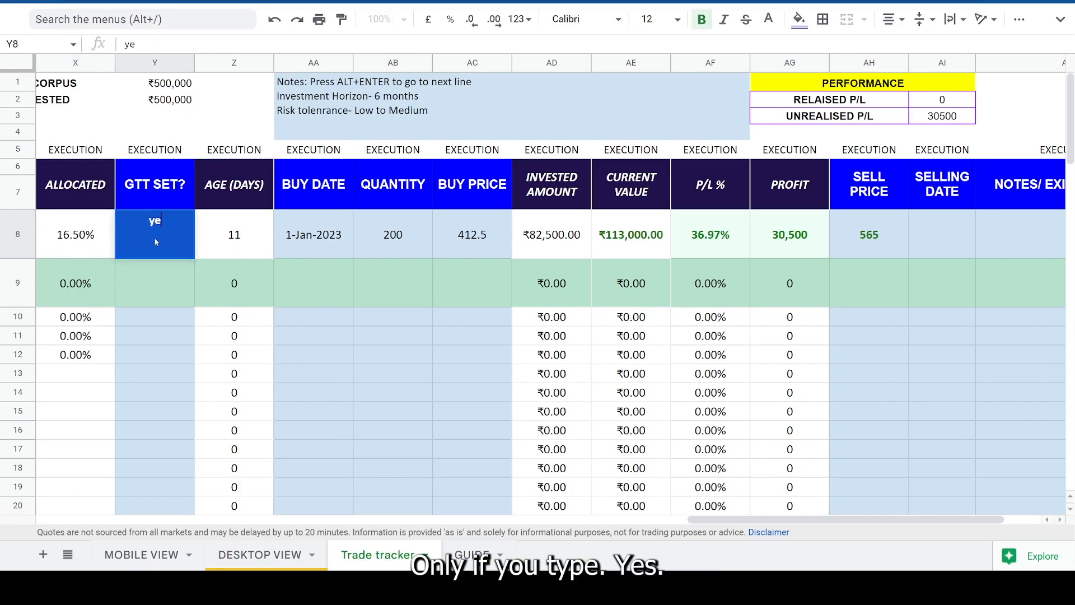
pyautogui.press('Return')
# - Change the GTT SET? entry in cell Y8 to no and back to yes
pyautogui.click(156, 240)
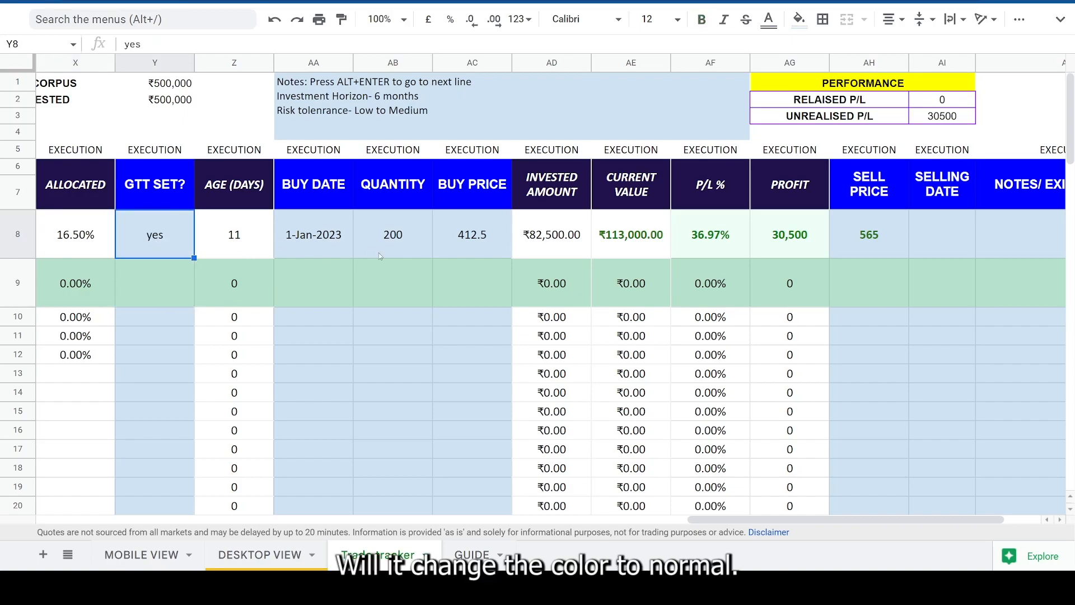
pyautogui.write('no')
pyautogui.press('Return')
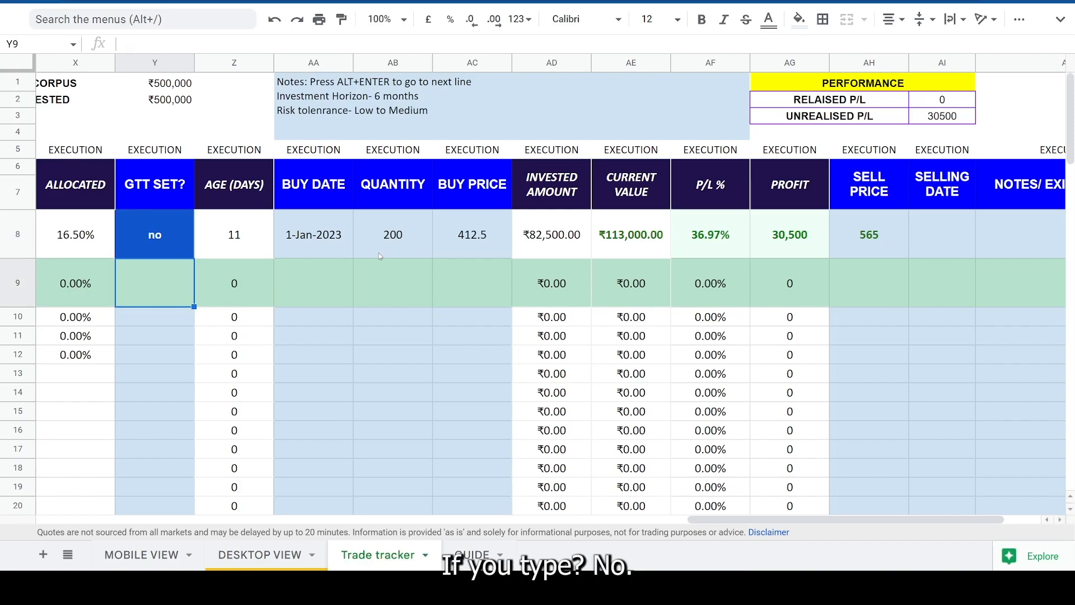
pyautogui.press('Up')
pyautogui.write('yes')
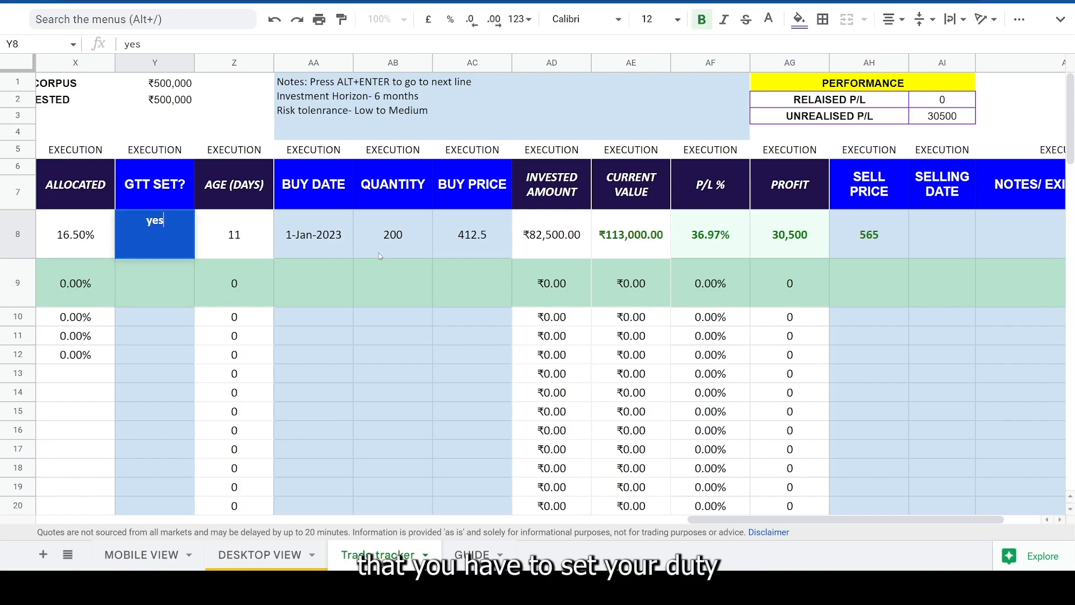
pyautogui.press('Return')
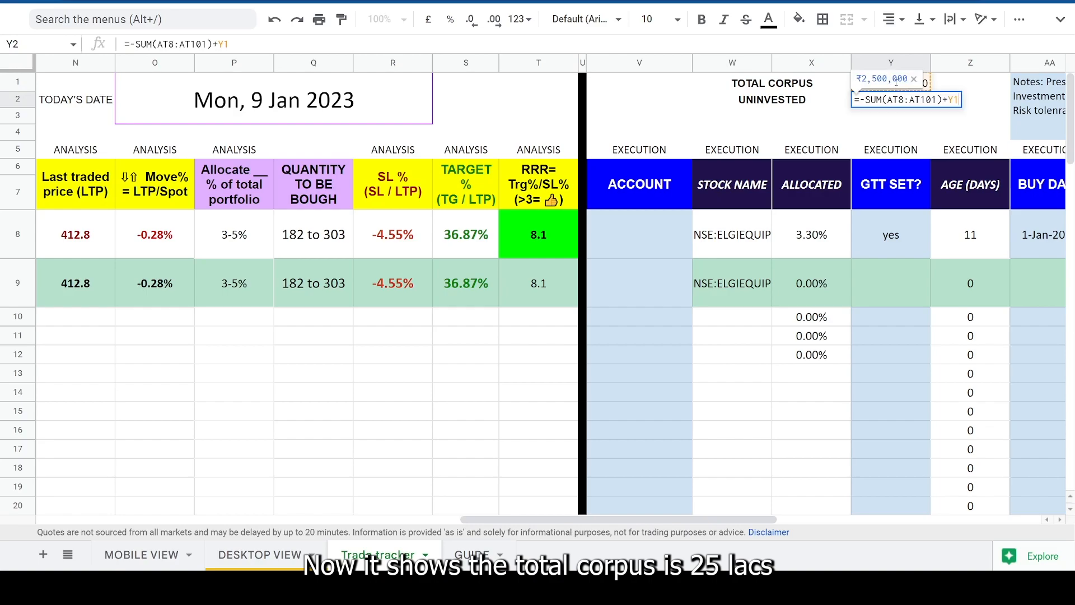
# - Leave the uninvested formula unedited and examine the total corpus, row 8's allocated percentage and its stock name
pyautogui.press('Escape')
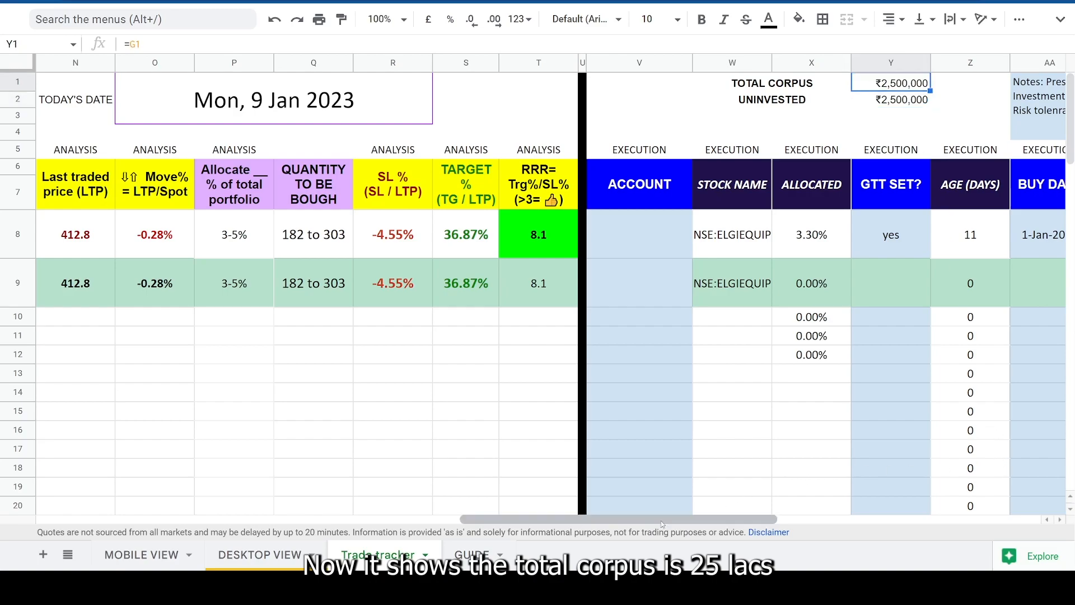
pyautogui.moveTo(650, 523); pyautogui.dragTo(848, 522)
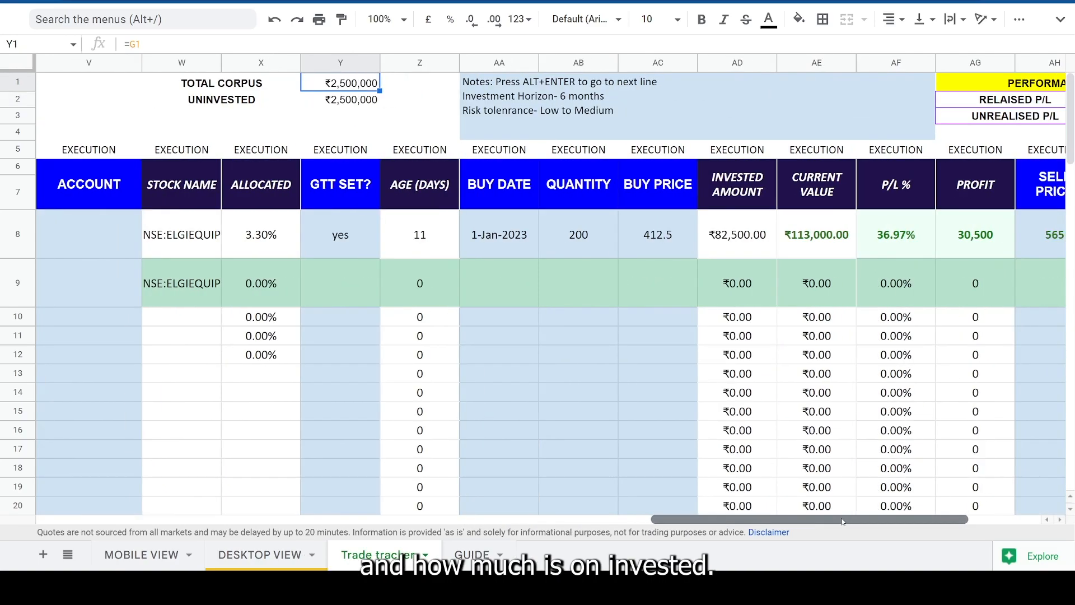
pyautogui.click(216, 242)
pyautogui.click(257, 241)
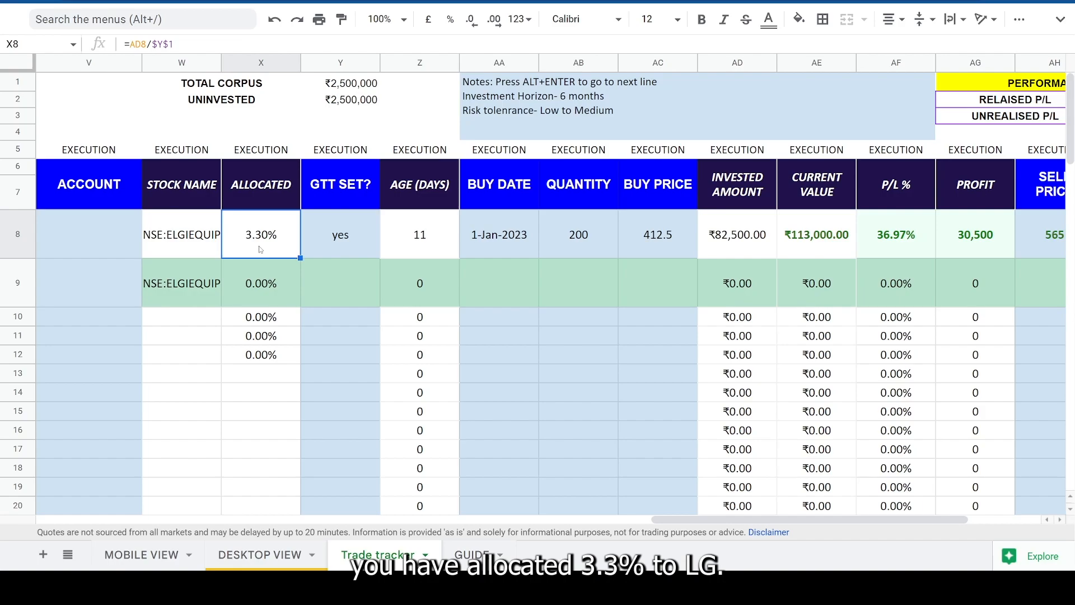
pyautogui.click(188, 253)
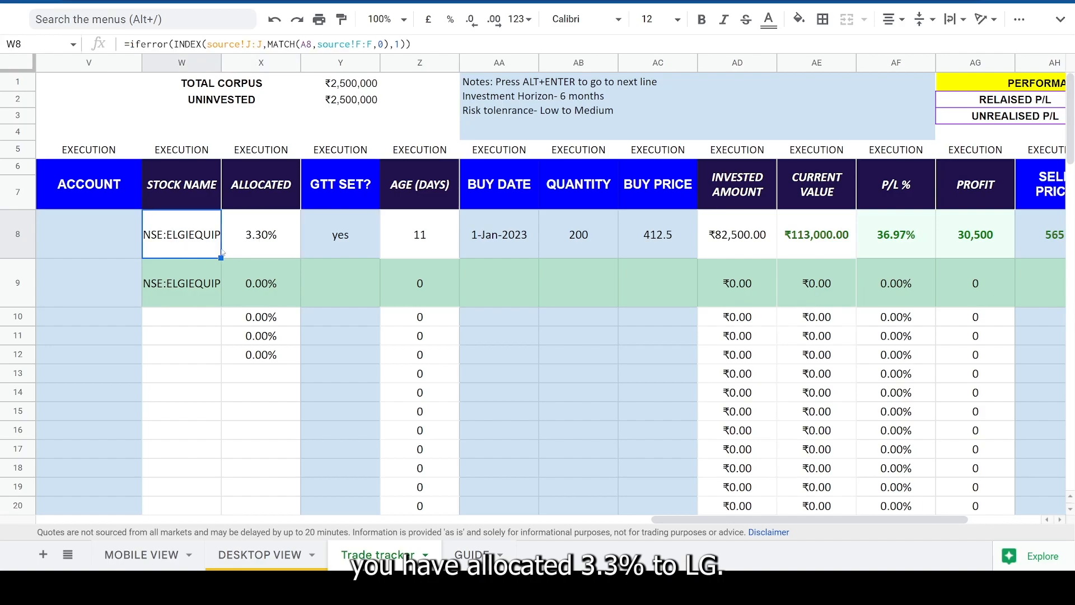
pyautogui.click(258, 237)
# - Correct the uninvested formula in cell Y2 to =-SUM(AD8:AD101)+Y1 and display the amount without decimals
pyautogui.click(241, 113)
pyautogui.click(359, 101)
pyautogui.doubleClick(358, 99)
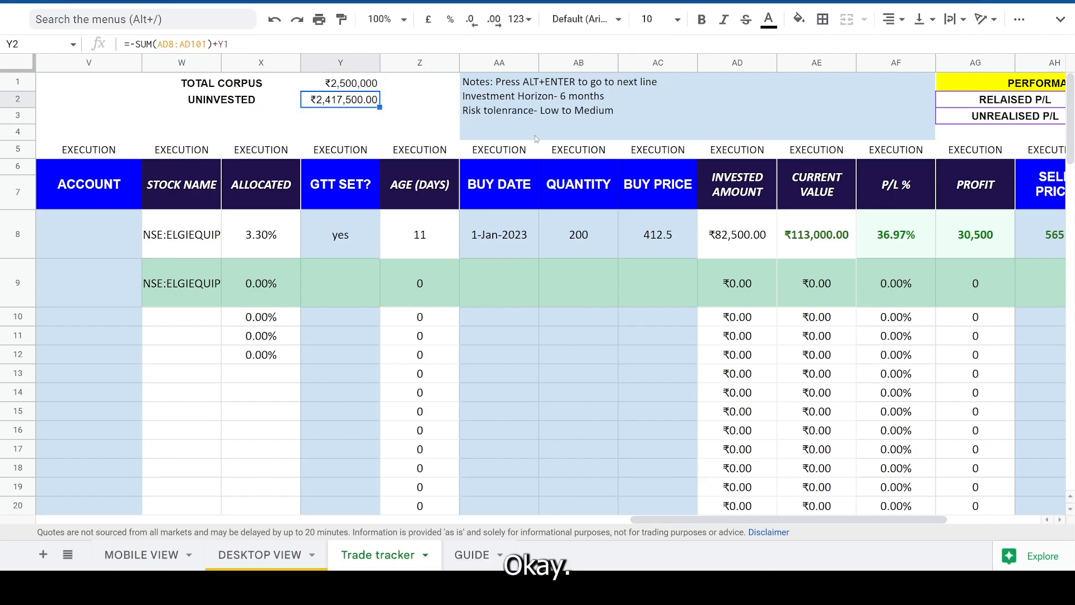
pyautogui.click(474, 26)
pyautogui.click(474, 26)
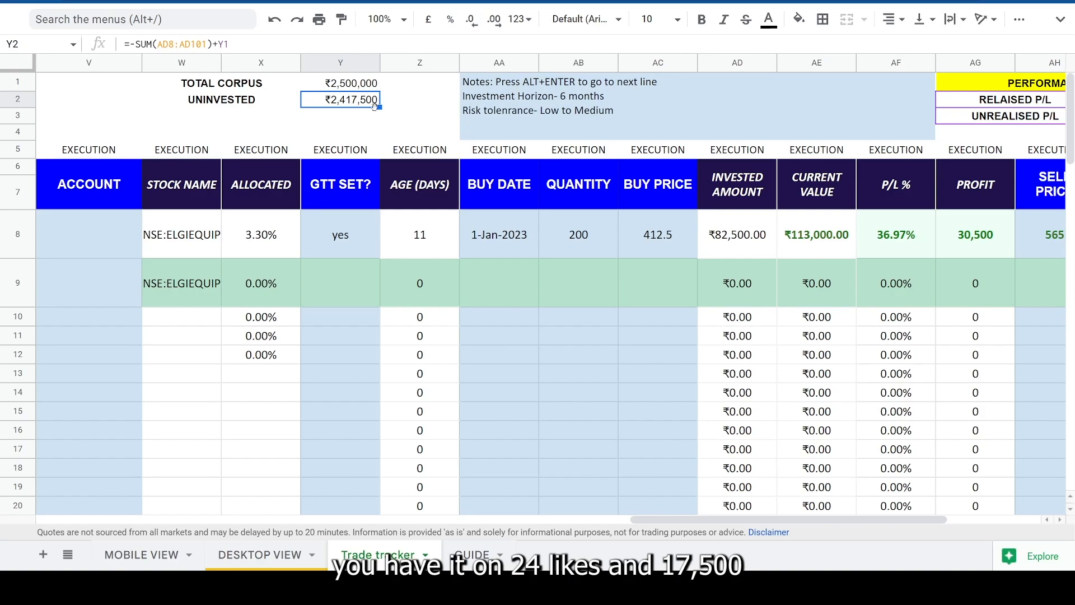
# - Review the uninvested amount, row 8's GTT entry and the realised and unrealised P/L in the performance block
pyautogui.click(218, 106)
pyautogui.click(359, 104)
pyautogui.click(395, 275)
pyautogui.click(369, 235)
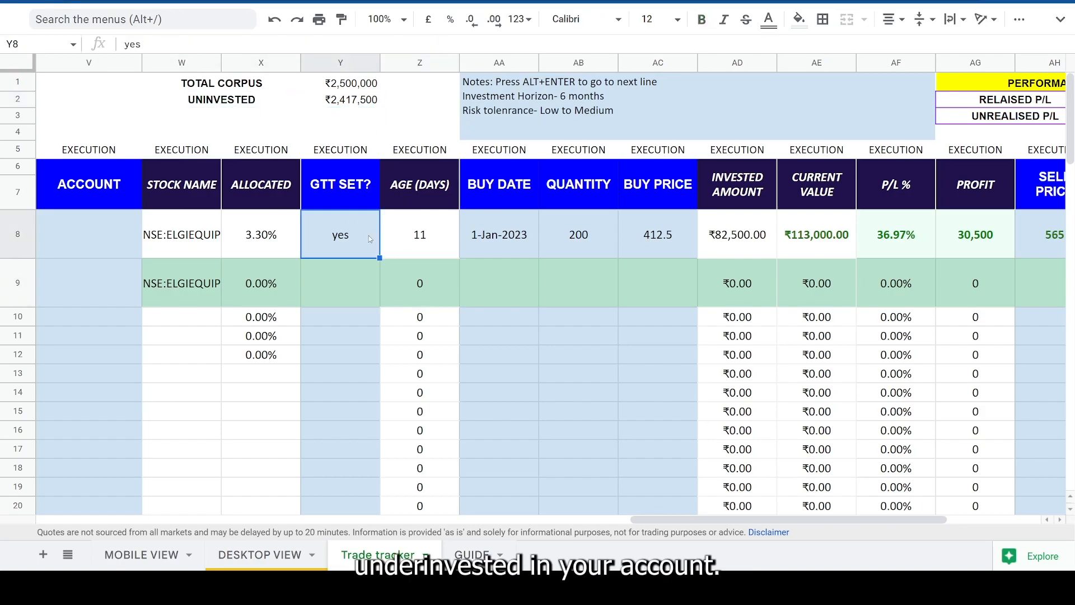
pyautogui.moveTo(643, 519); pyautogui.dragTo(754, 516)
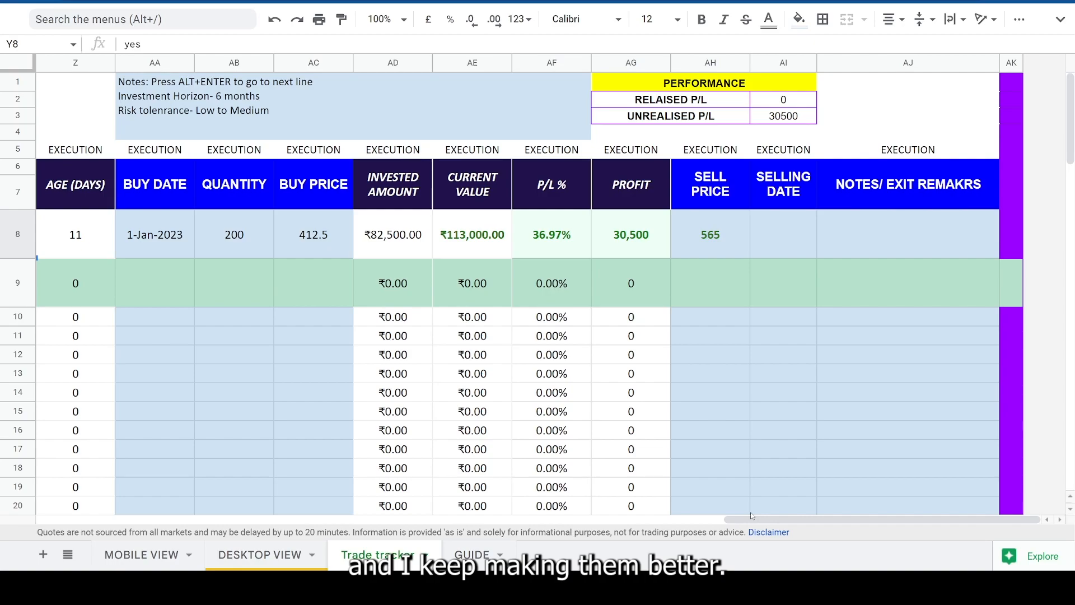
pyautogui.moveTo(707, 84); pyautogui.dragTo(709, 116)
# - Paste the copied date into the selling date cell AI8 and change it to 31-Jan-2023
pyautogui.click(785, 235)
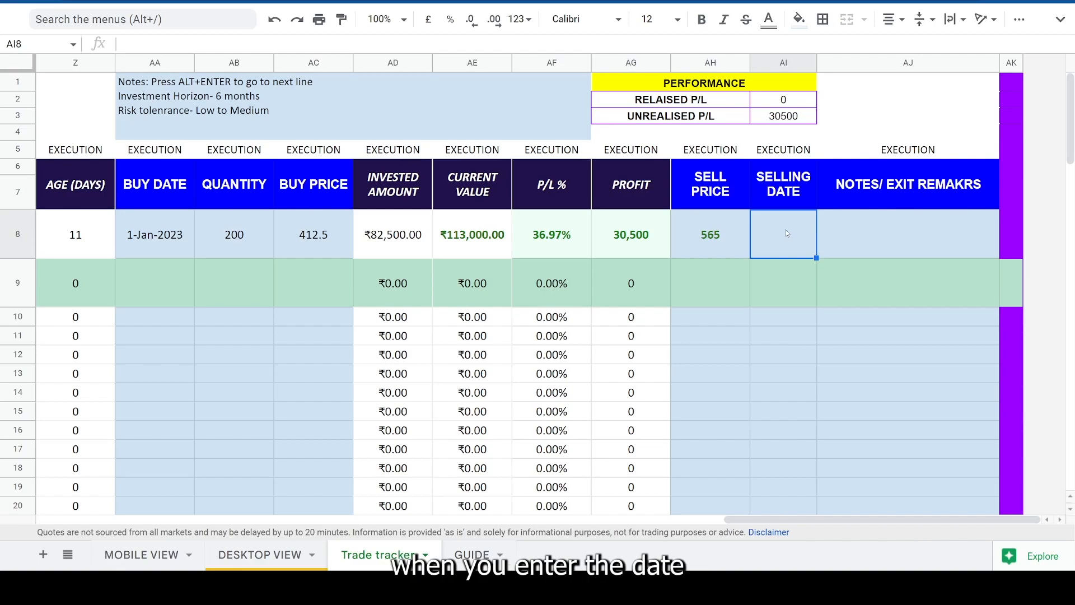
pyautogui.write('12-Jan-2023')
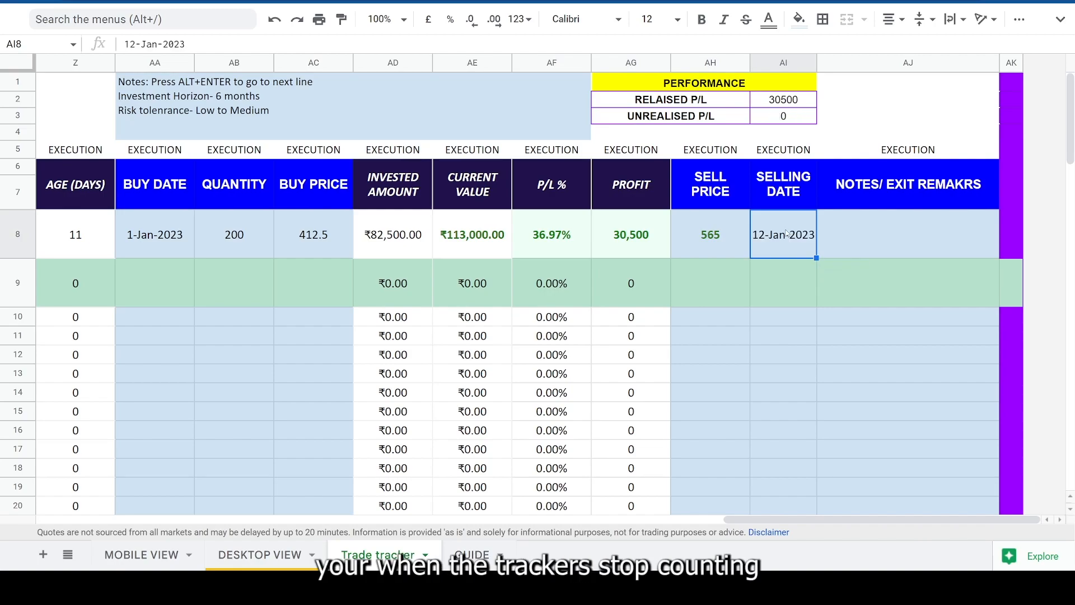
pyautogui.doubleClick(787, 233)
pyautogui.click(747, 393)
pyautogui.click(866, 243)
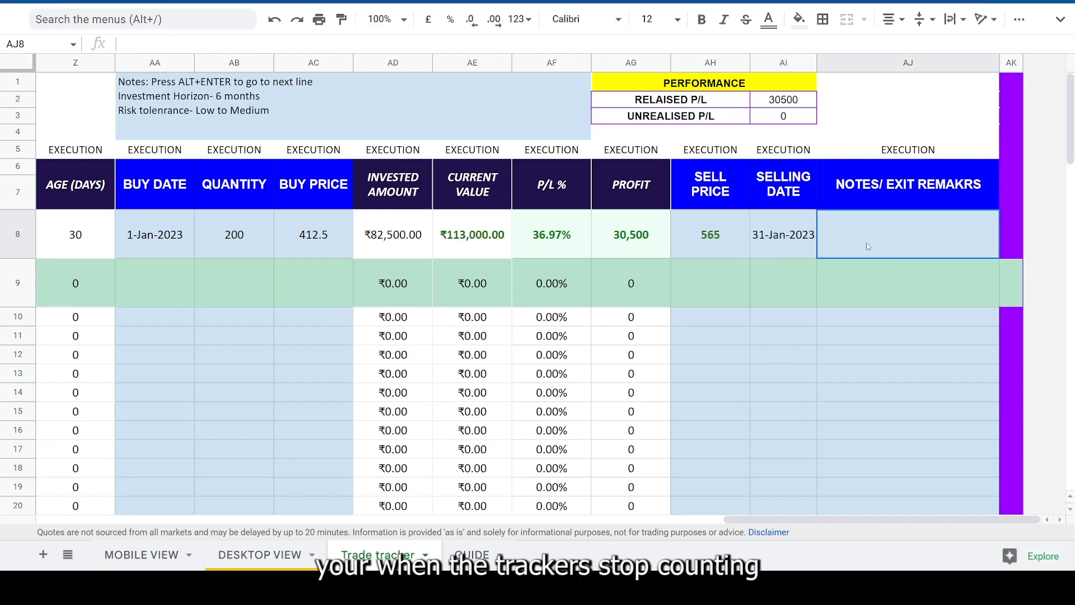
# - Compare row 8's profit with the realised and unrealised P/L figures and their formulas in the performance block
pyautogui.click(730, 242)
pyautogui.click(620, 244)
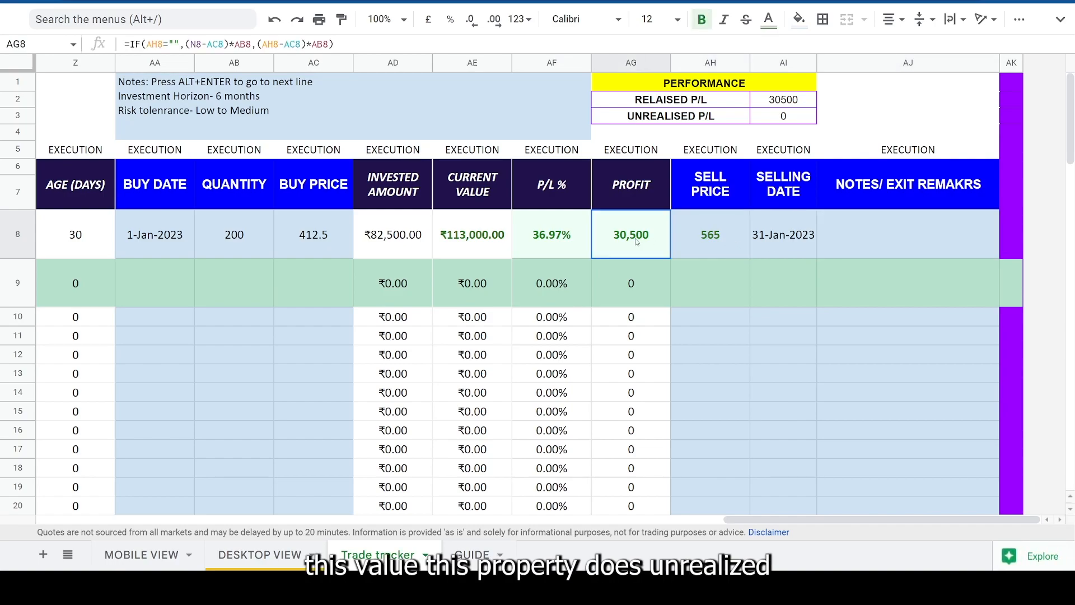
pyautogui.click(802, 122)
pyautogui.click(677, 119)
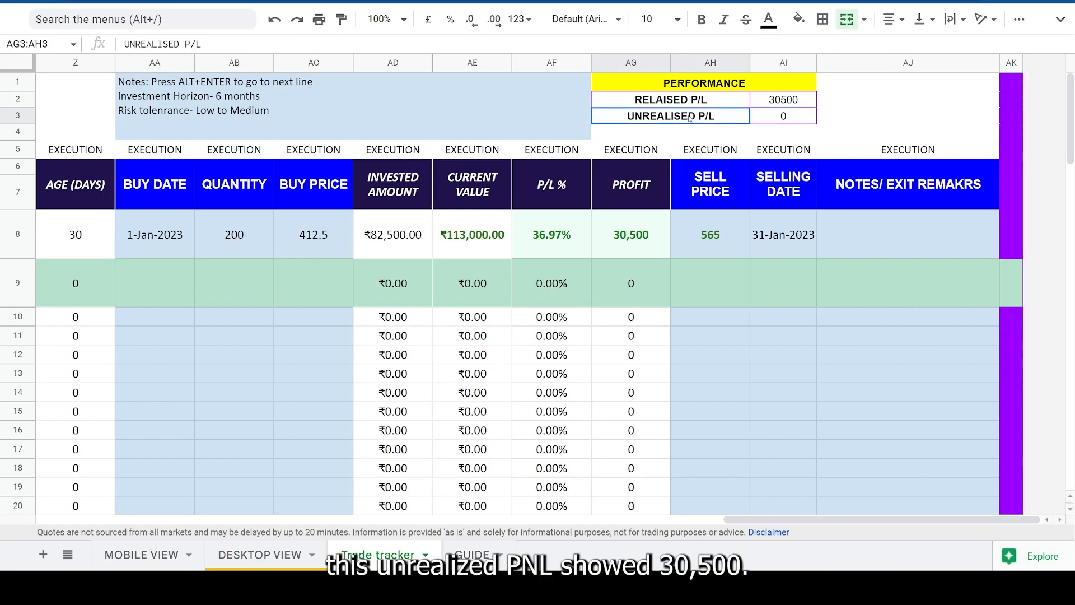
pyautogui.moveTo(678, 119); pyautogui.dragTo(777, 117)
pyautogui.click(778, 118)
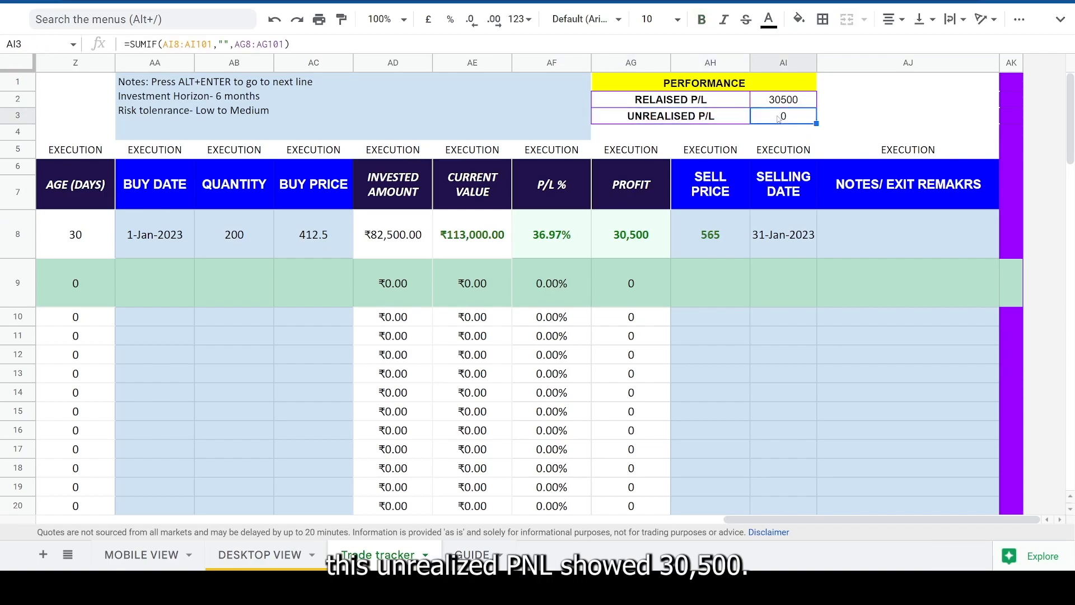
pyautogui.moveTo(672, 100); pyautogui.dragTo(785, 100)
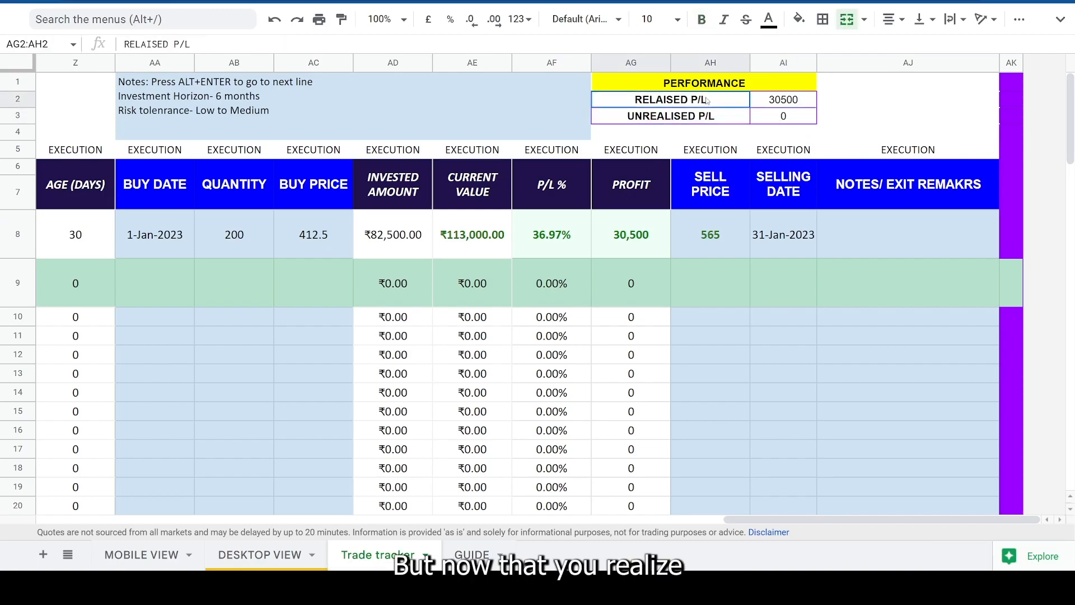
# - Check the realised P/L formula in the performance block against row 8's selling date
pyautogui.click(786, 100)
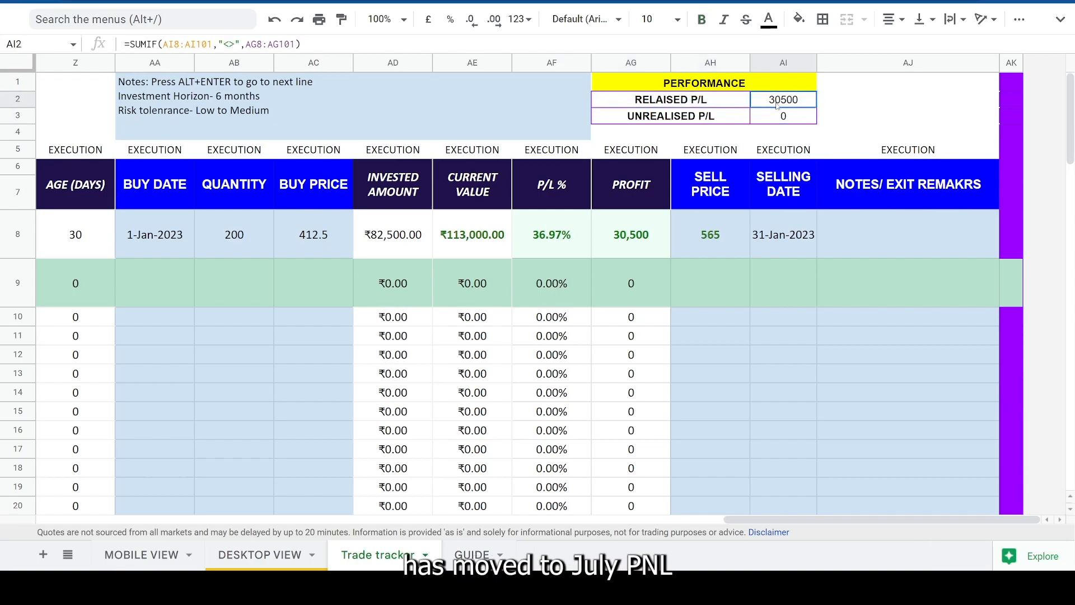
pyautogui.moveTo(672, 99); pyautogui.dragTo(771, 102)
pyautogui.click(763, 233)
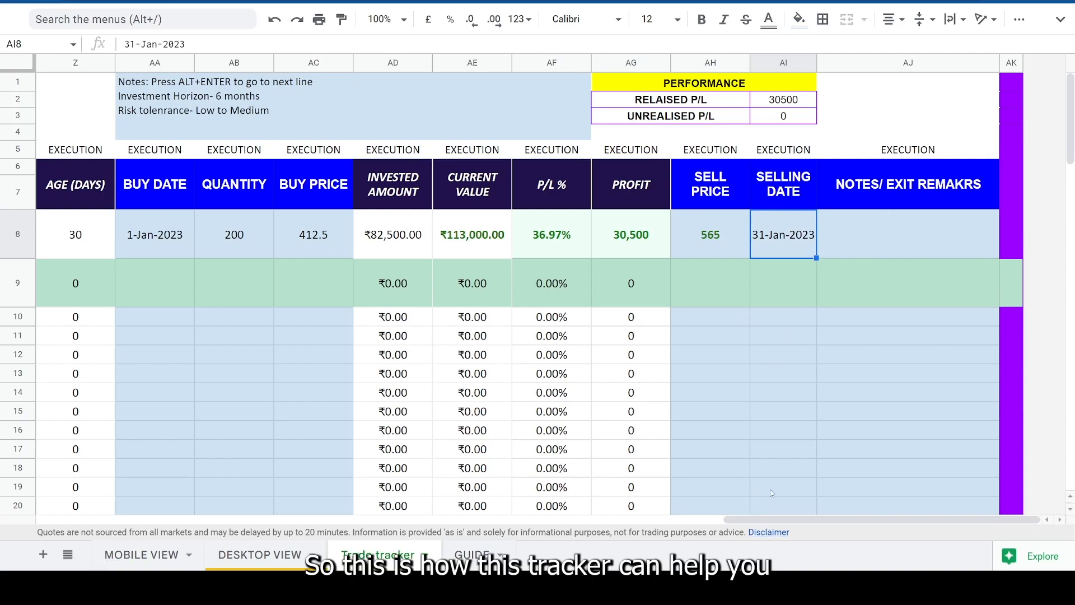
# - Open the MOBILE VIEW sheet and inspect the WhatsApp support link above the plan card, comparing with the Trade tracker sheet
pyautogui.moveTo(801, 519); pyautogui.dragTo(112, 519)
pyautogui.click(160, 556)
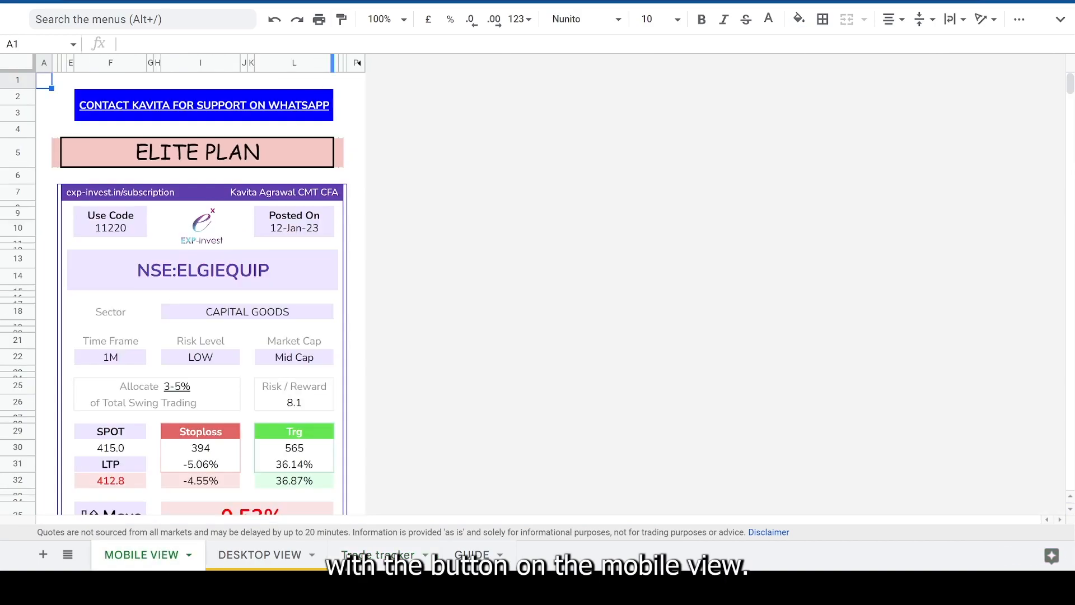
pyautogui.moveTo(226, 114)
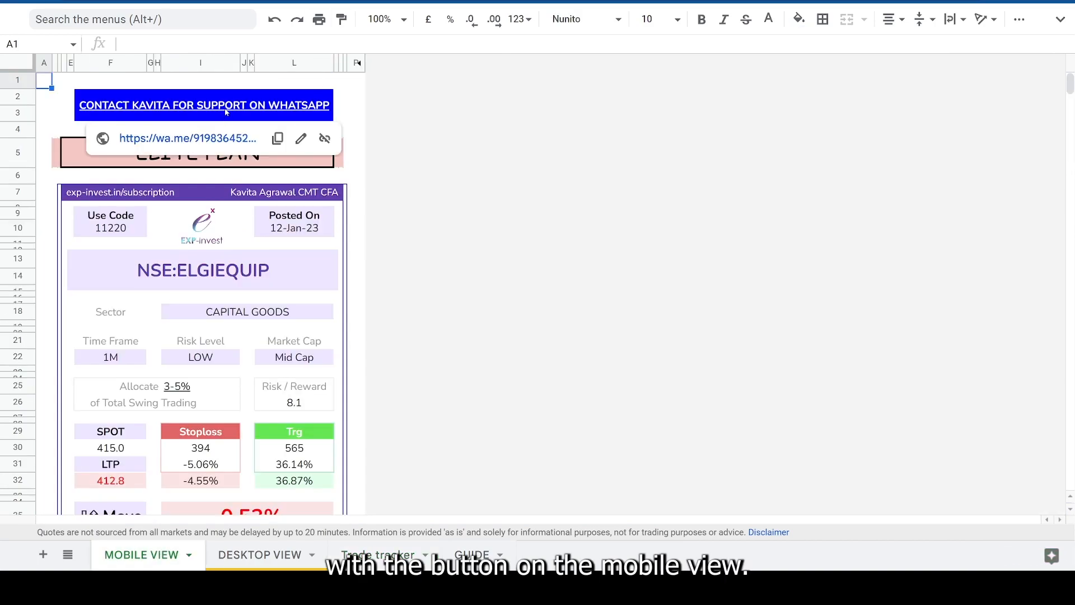
pyautogui.click(226, 104)
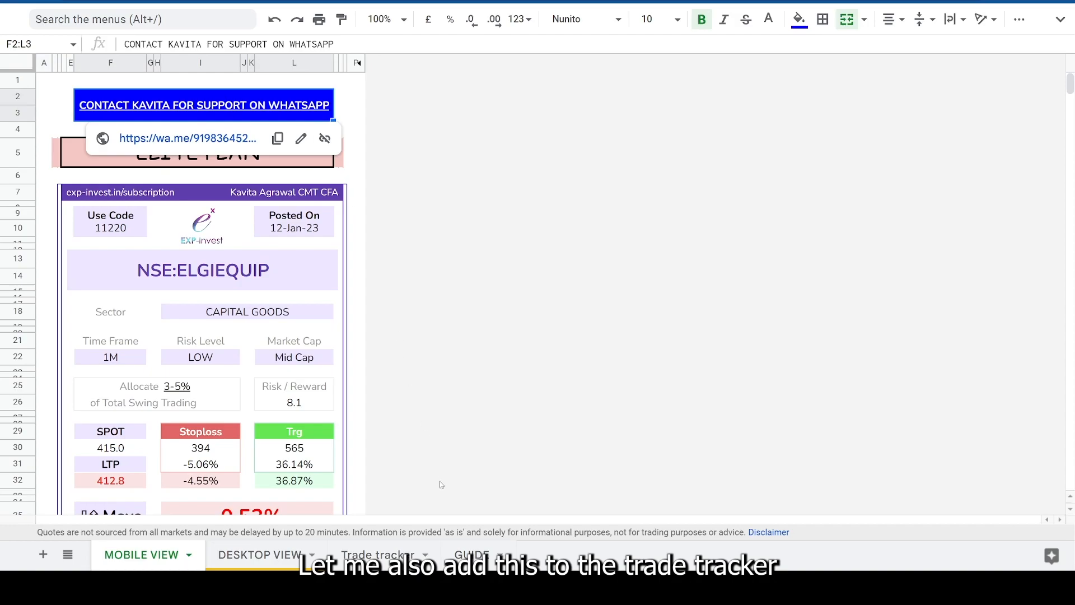
pyautogui.click(386, 555)
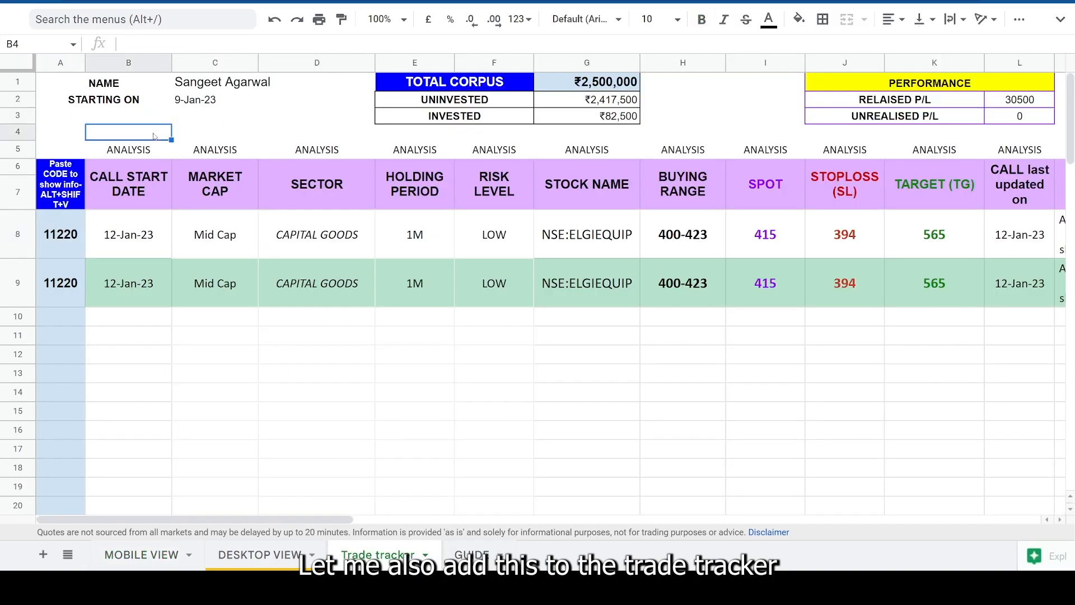
pyautogui.click(141, 555)
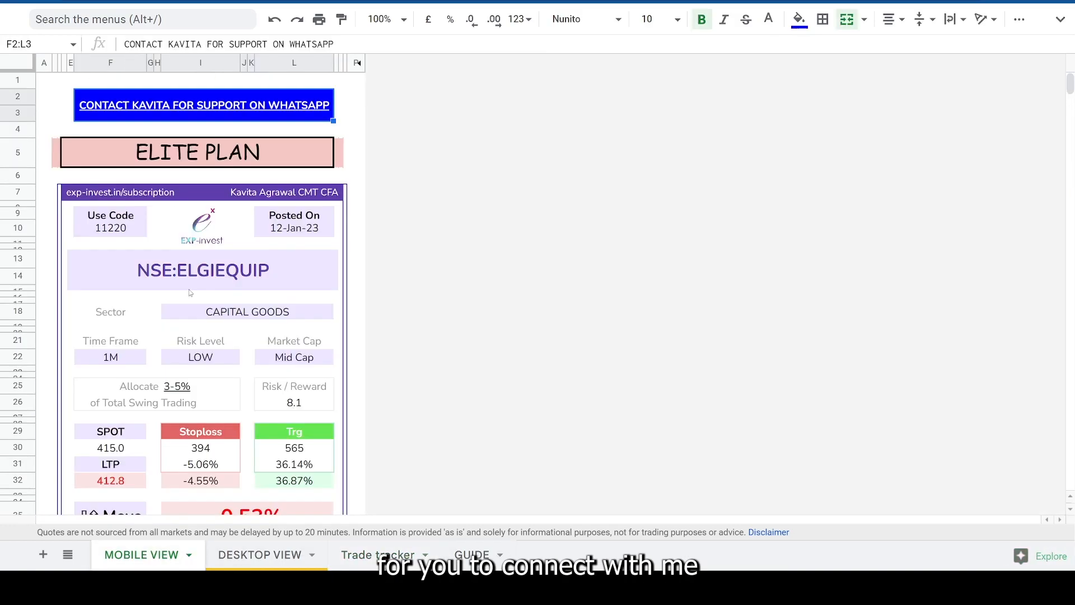
pyautogui.moveTo(144, 102)
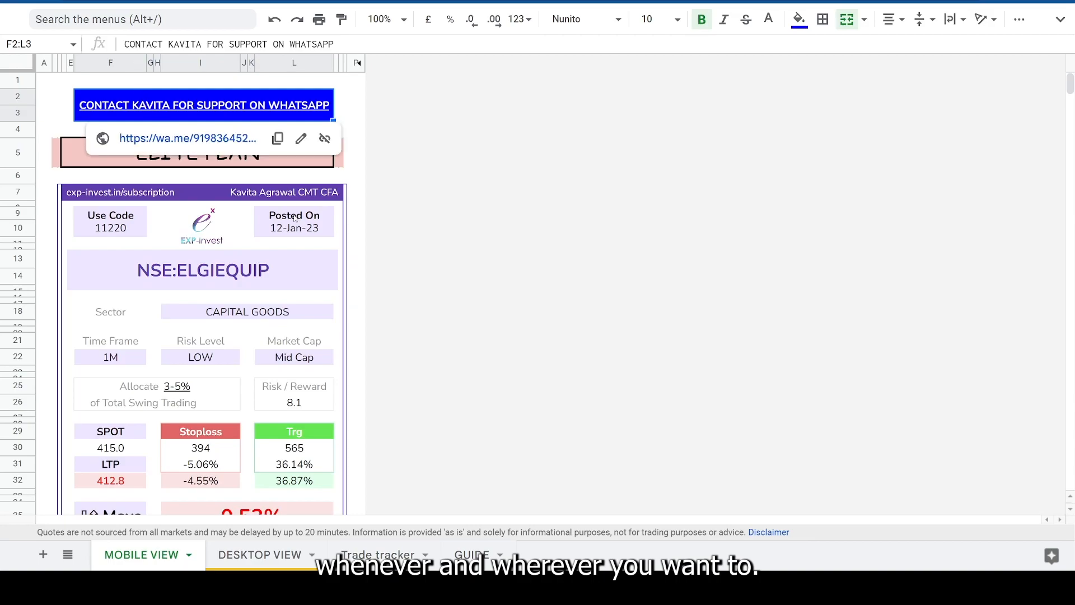
# - Return to the Trade tracker sheet and inspect the WhatsApp support link below the starting date
pyautogui.click(455, 550)
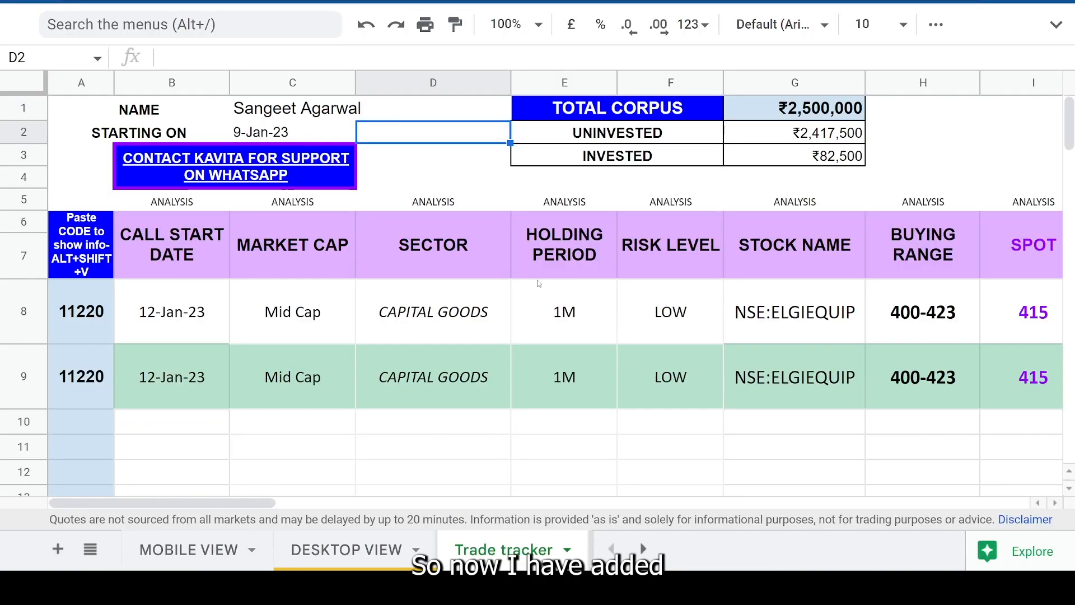
pyautogui.moveTo(302, 171)
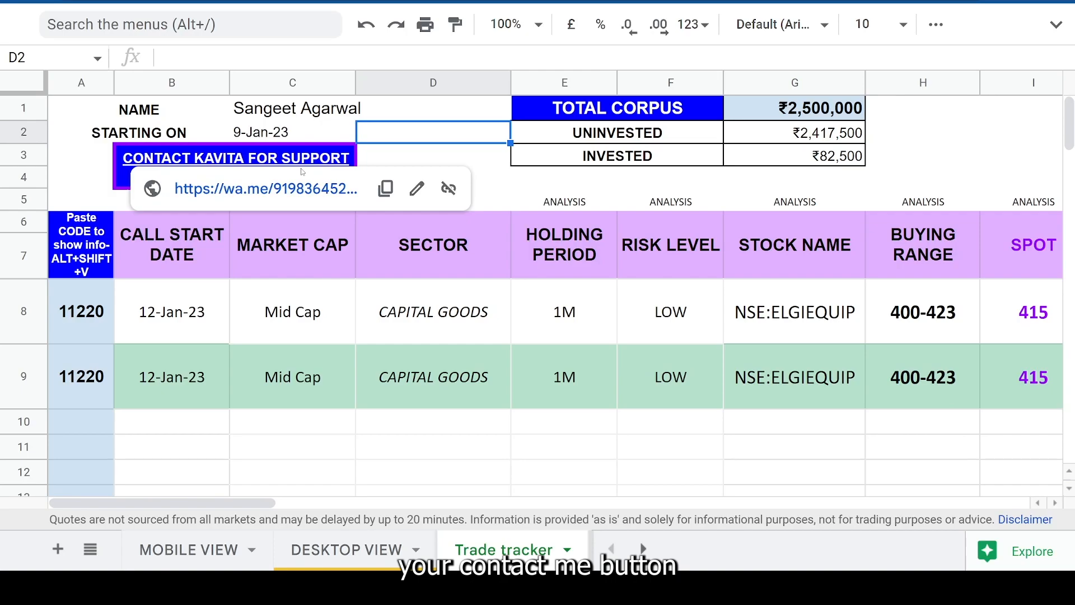
pyautogui.click(412, 156)
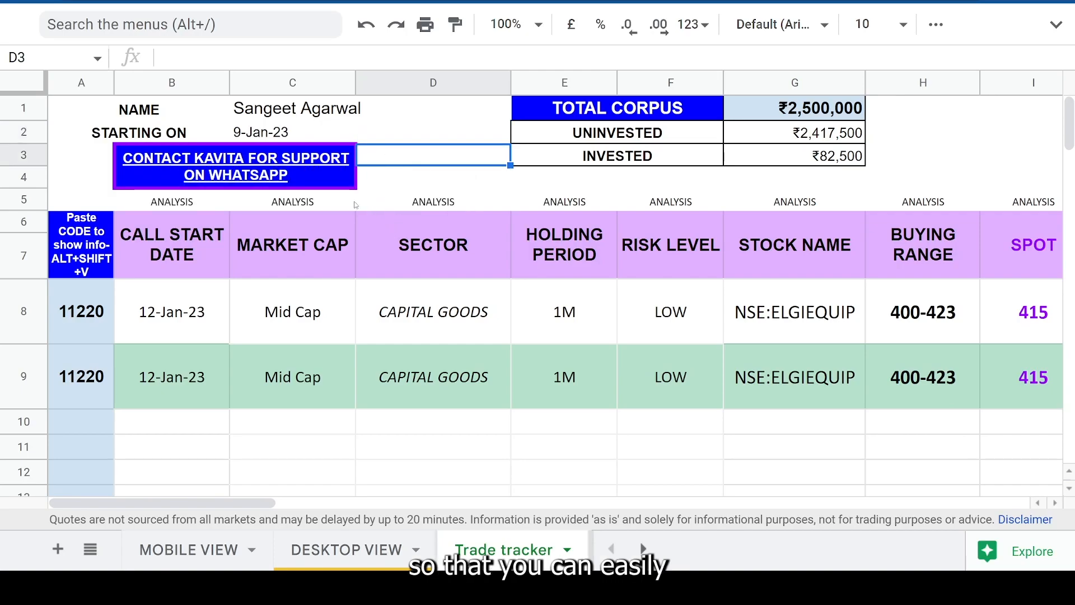
pyautogui.moveTo(278, 174)
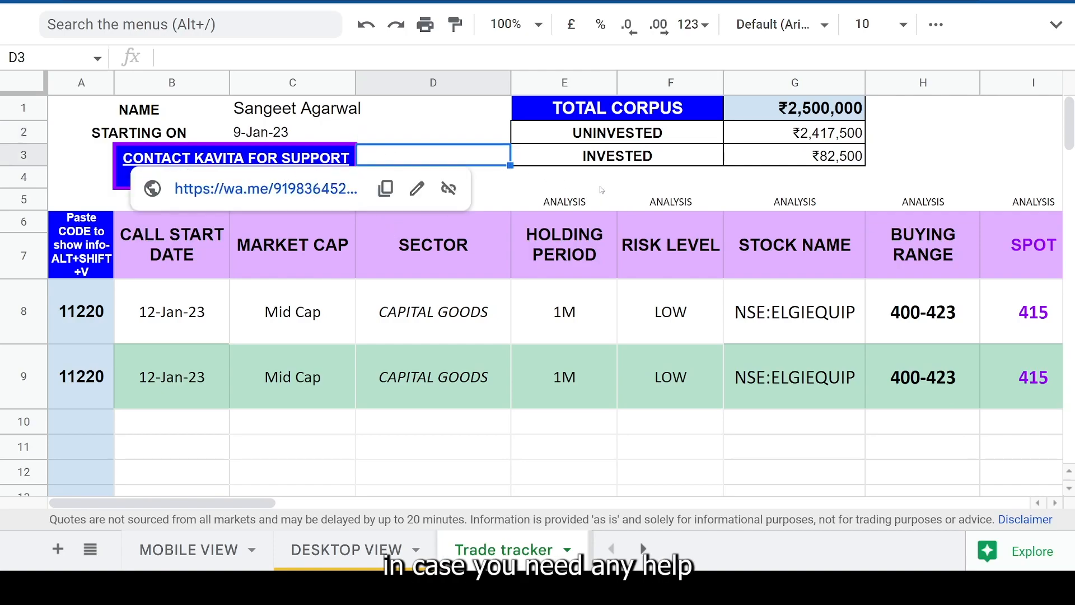
pyautogui.click(582, 185)
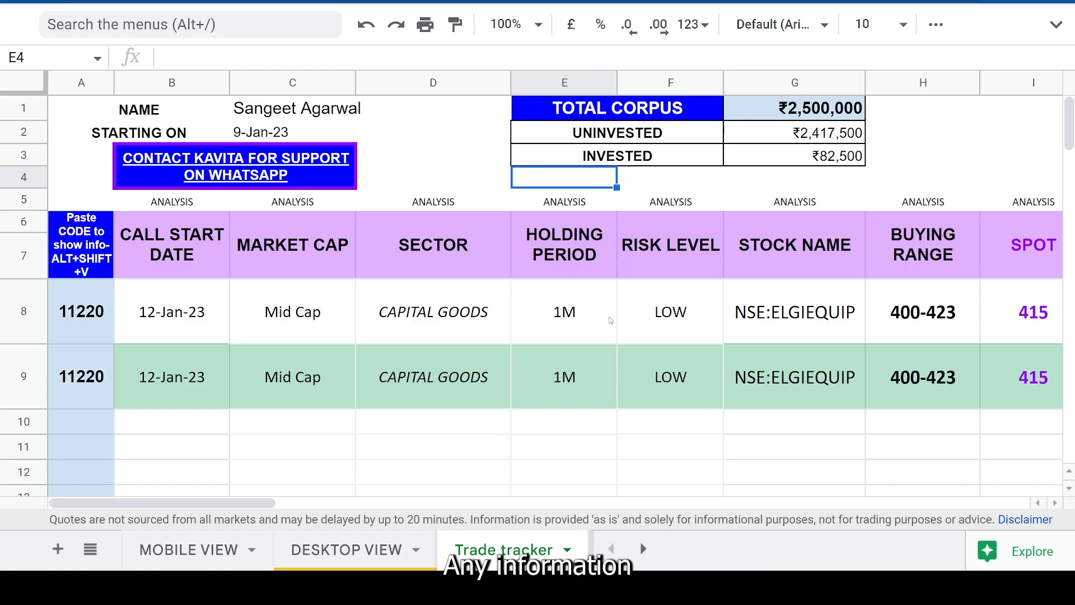
# - Delete the stock call codes from cells A9 and A8
pyautogui.click(98, 375)
pyautogui.press('Delete')
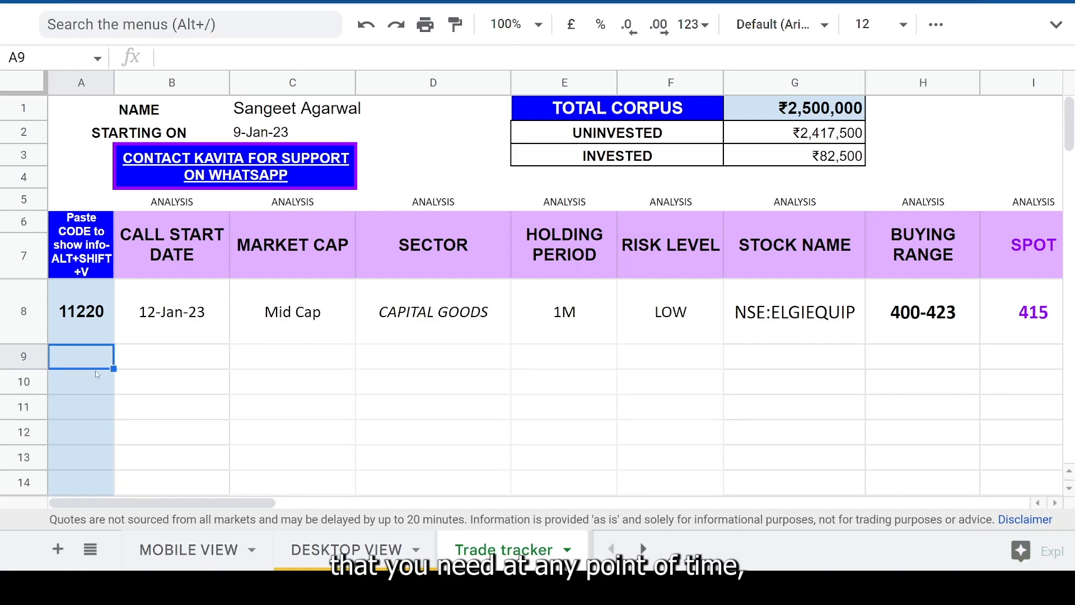
pyautogui.click(92, 318)
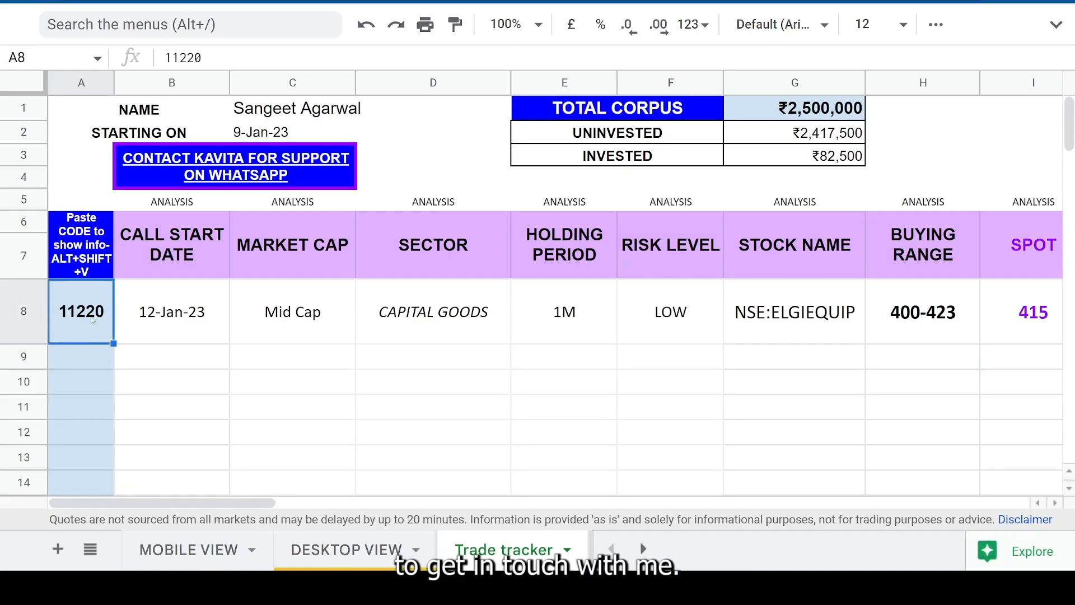
pyautogui.press('Delete')
# - Clear row 8's GTT entry, buy date, quantity and buy price
pyautogui.moveTo(251, 502); pyautogui.dragTo(828, 503)
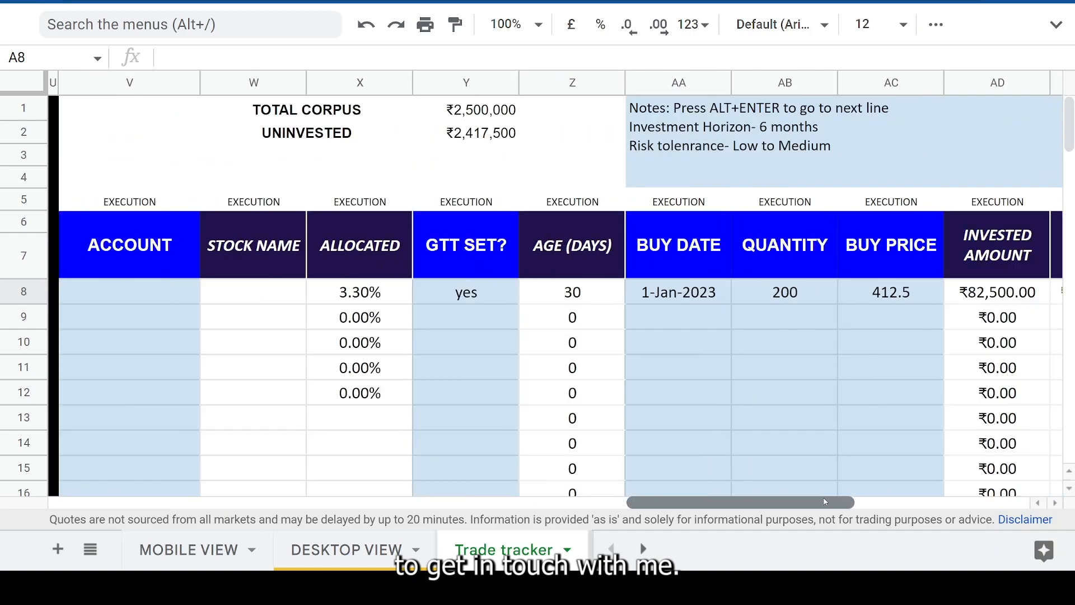
pyautogui.click(479, 296)
pyautogui.press('Delete')
pyautogui.click(702, 299)
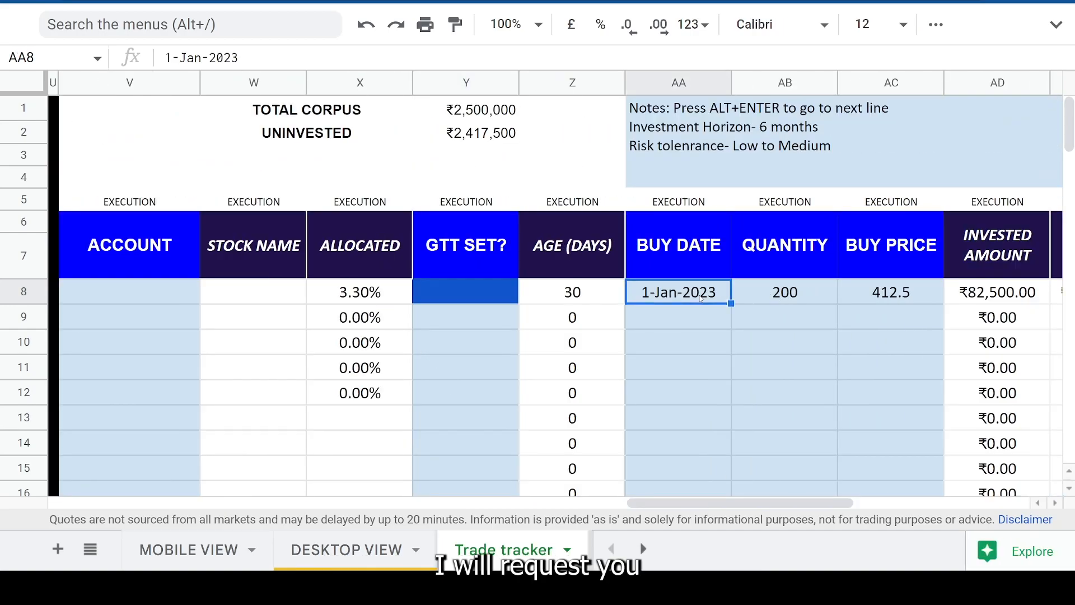
pyautogui.press('Delete')
pyautogui.click(800, 294)
pyautogui.press('Delete')
pyautogui.click(862, 295)
pyautogui.press('Delete')
# - Clear row 8's sell price and selling date in cells AH8 and AI8
pyautogui.moveTo(812, 502); pyautogui.dragTo(986, 502)
pyautogui.click(639, 302)
pyautogui.press('Delete')
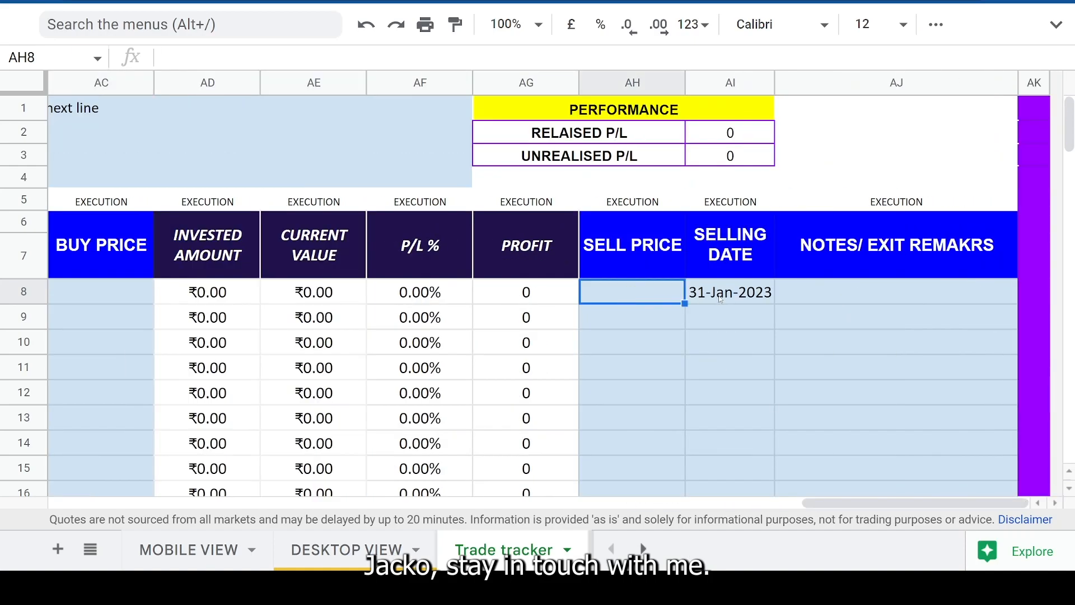
pyautogui.click(719, 300)
pyautogui.press('Delete')
# - Look at the notes and exit remarks column, ending on row 8's cell AJ8
pyautogui.moveTo(885, 502); pyautogui.dragTo(926, 497)
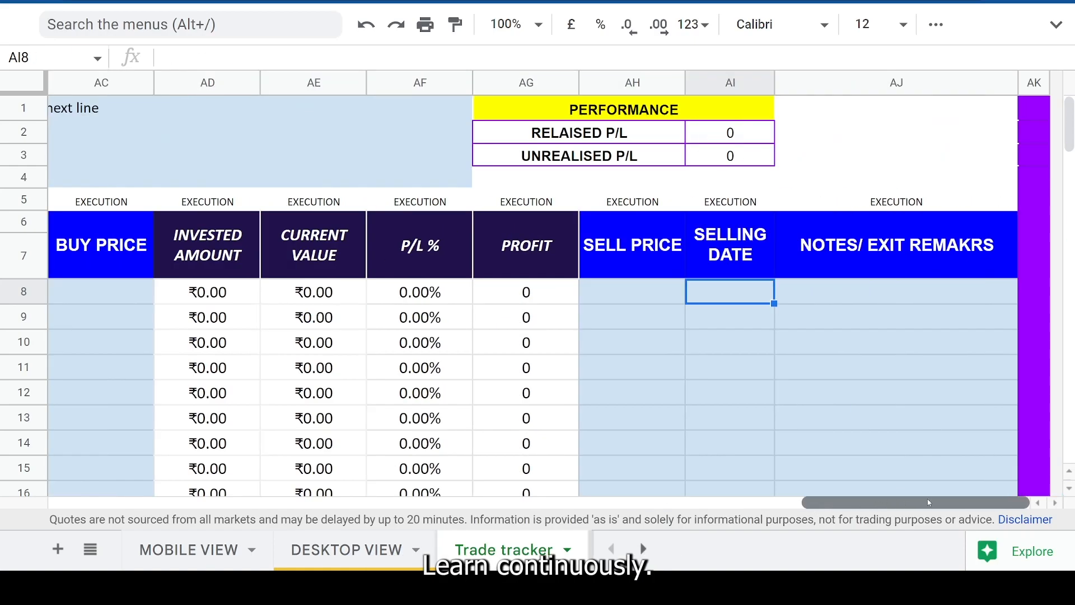
pyautogui.click(905, 86)
pyautogui.click(886, 301)
pyautogui.click(888, 246)
pyautogui.click(888, 299)
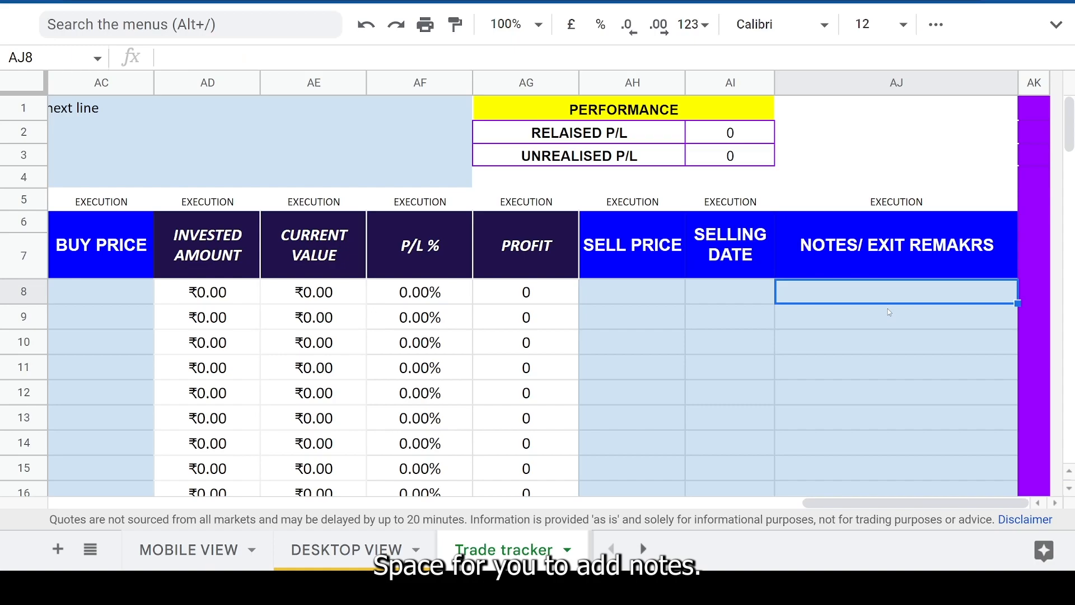